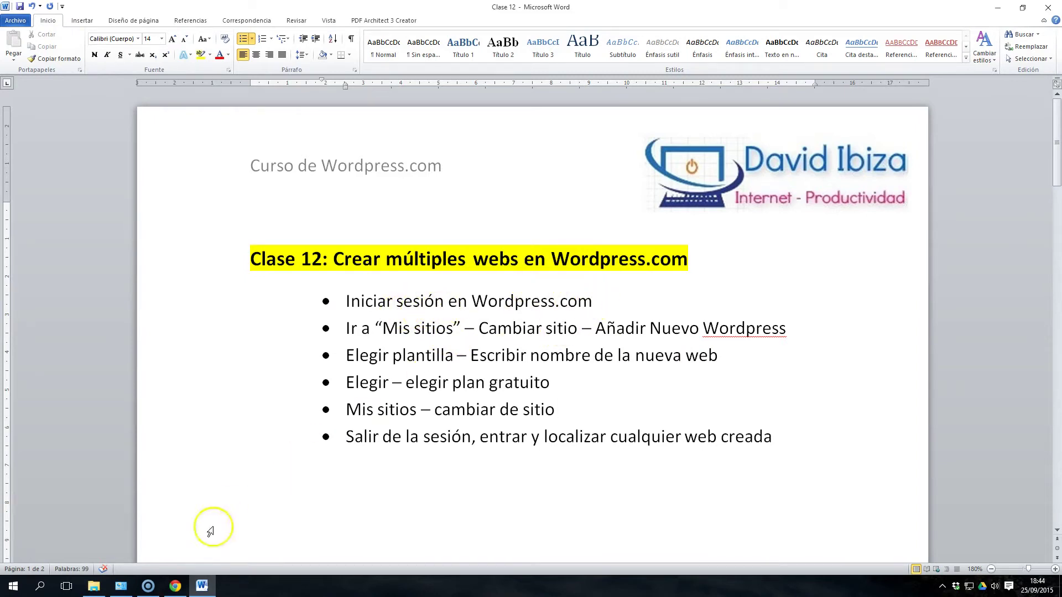
- Switch to Chrome and sign in to WordPress.com with the saved account credentials
left_click(175, 585)
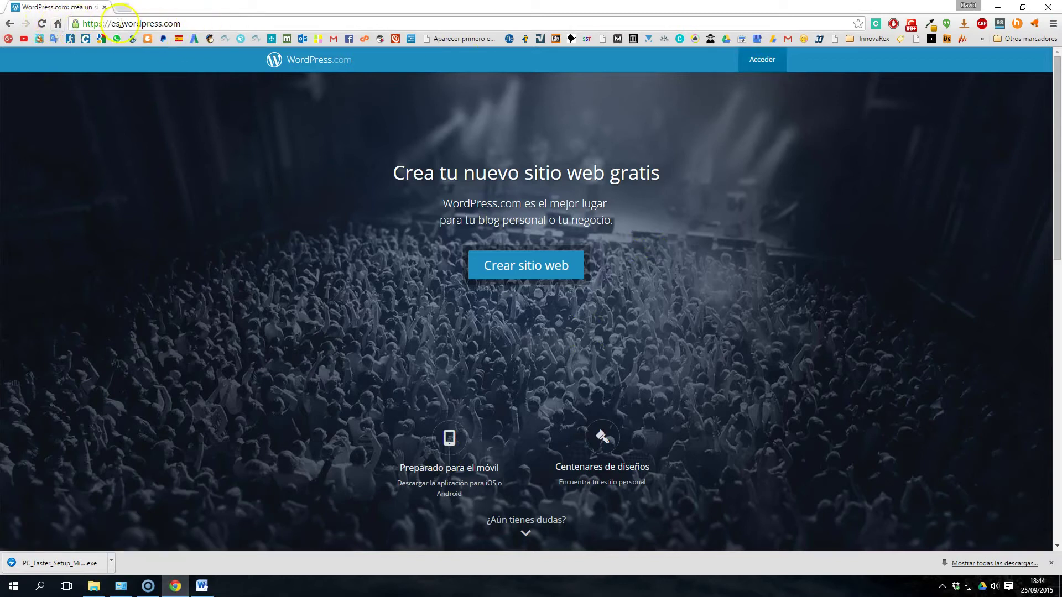
left_click(759, 59)
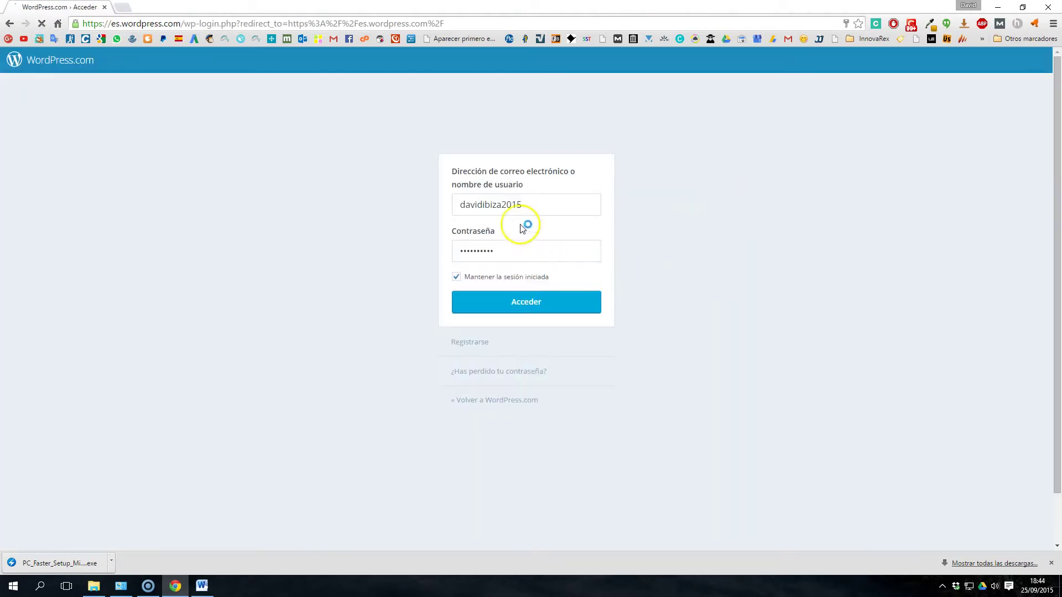
left_click(519, 305)
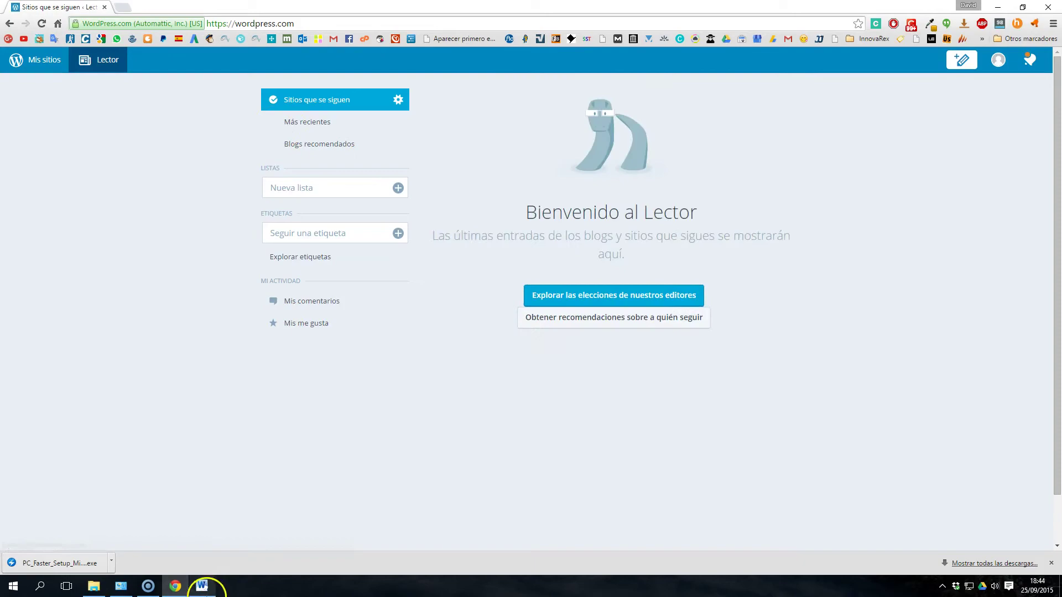
- Review the sign-in and "Mis sitios" points in the Word lesson outline, and open Mis sitios on WordPress.com in Chrome
left_click(202, 586)
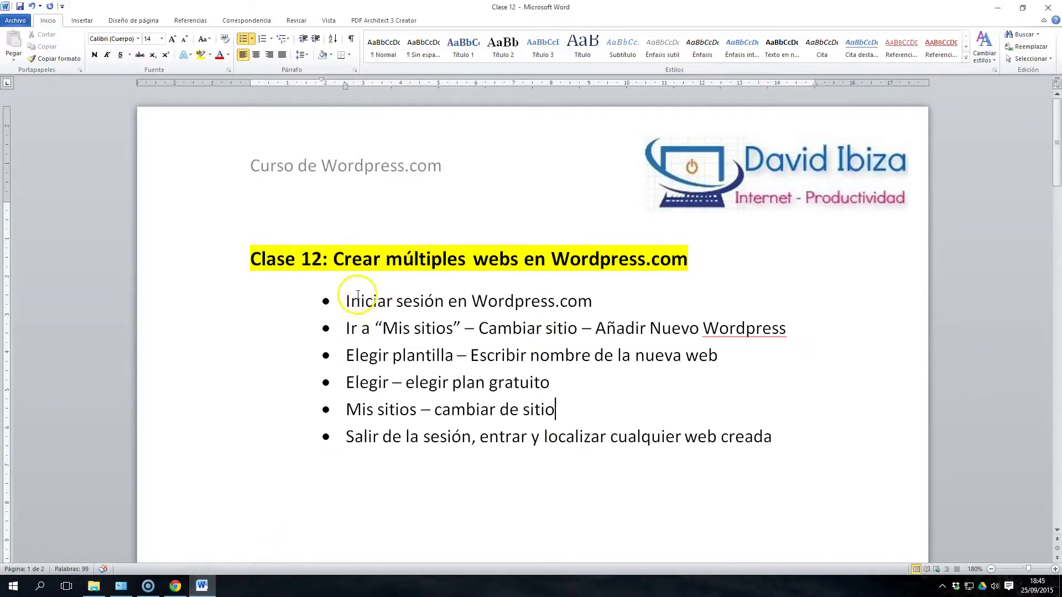
left_click_drag(343, 301, 579, 298)
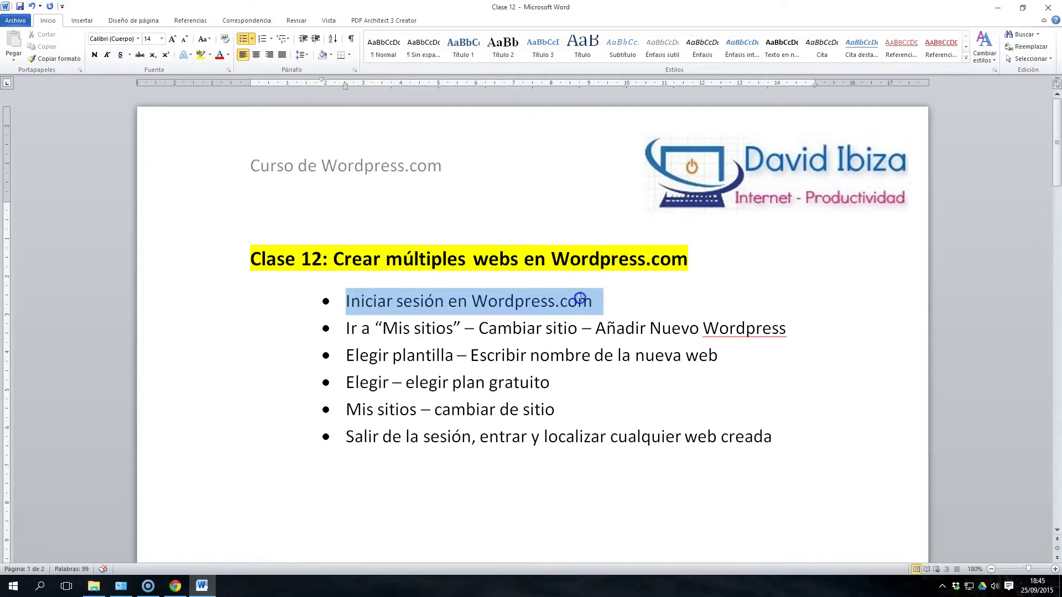
left_click_drag(383, 328, 450, 327)
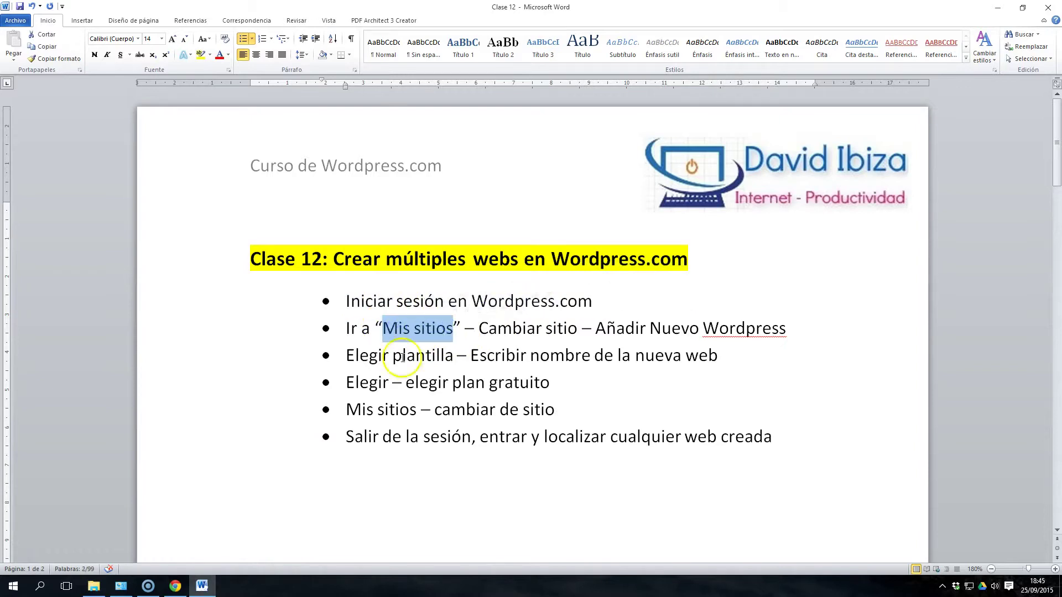
left_click(176, 585)
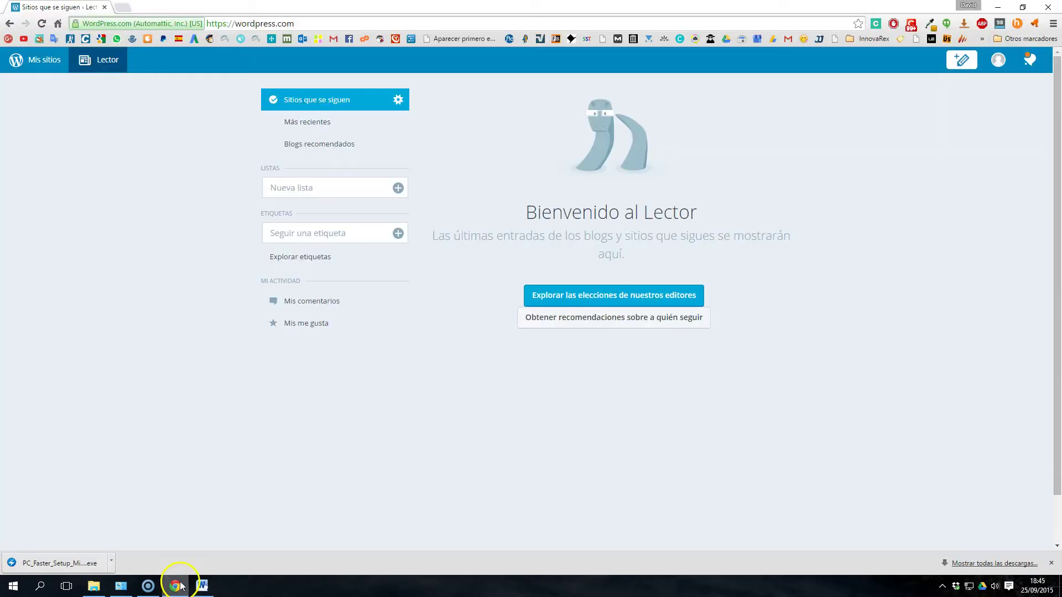
left_click(44, 60)
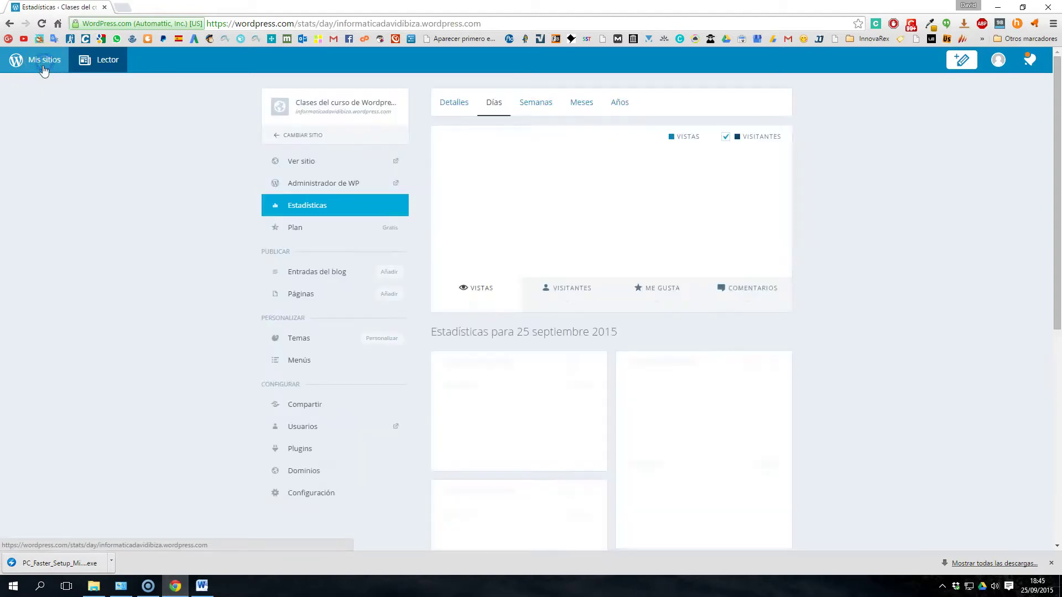
- Check the "Añadir Nuevo Wordpress" point in the Word outline, and start adding a new WordPress site from the site switcher in Chrome
left_click(212, 582)
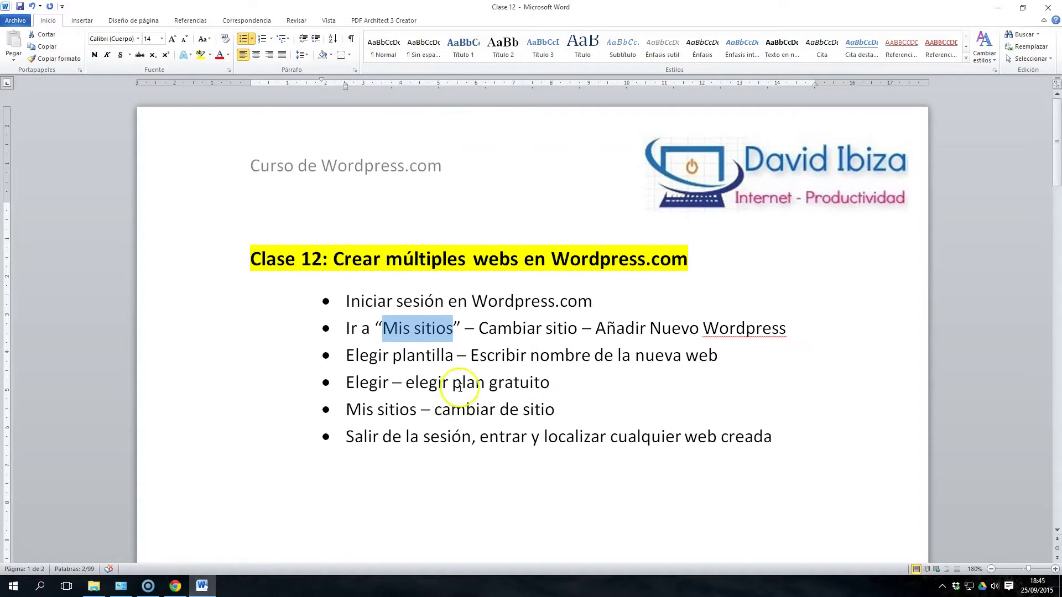
left_click_drag(479, 329, 786, 331)
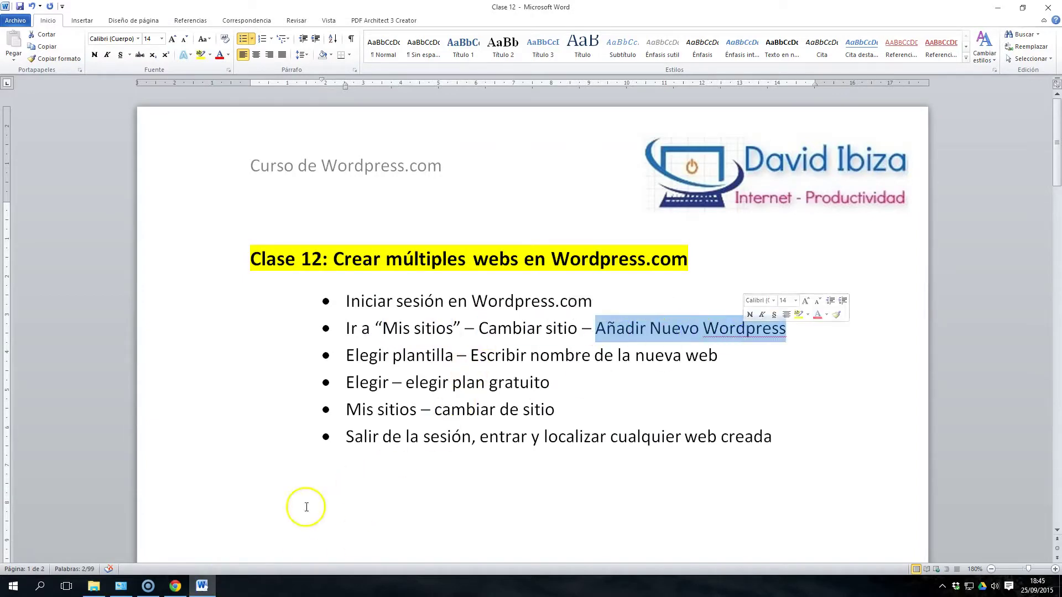
left_click(174, 585)
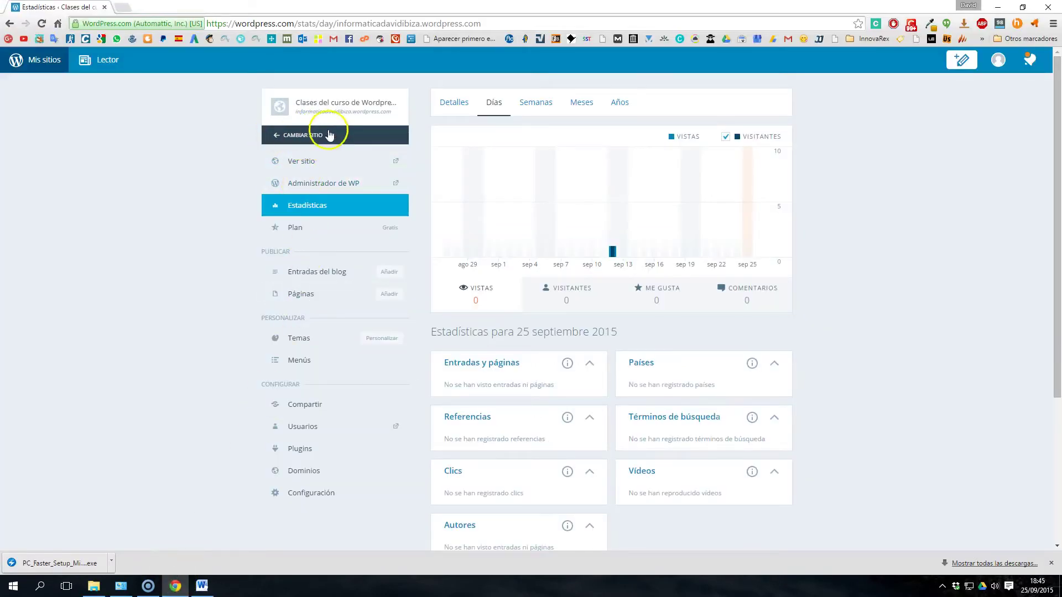
left_click(293, 139)
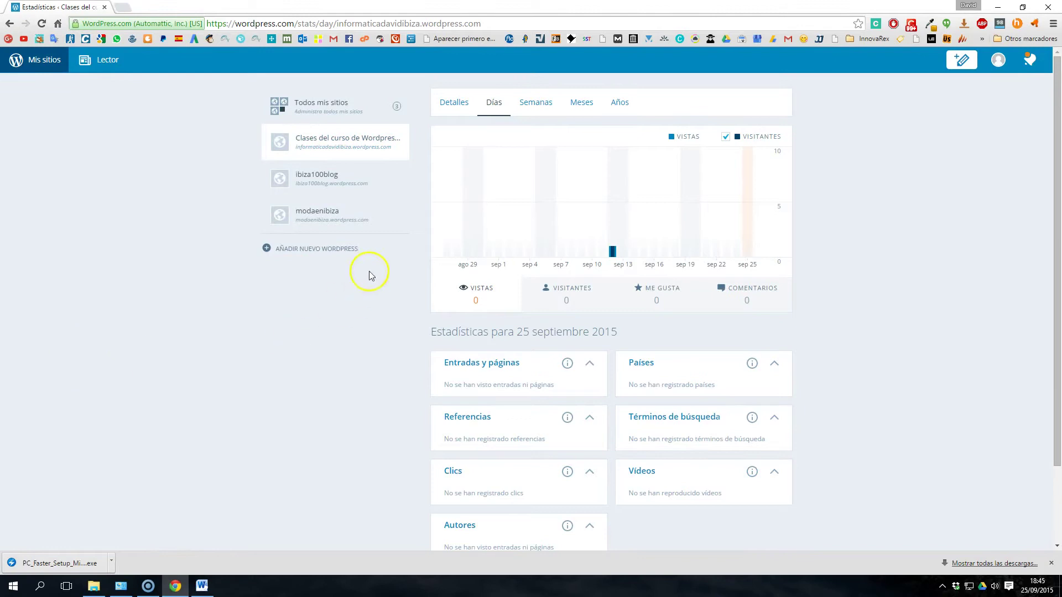
left_click(315, 254)
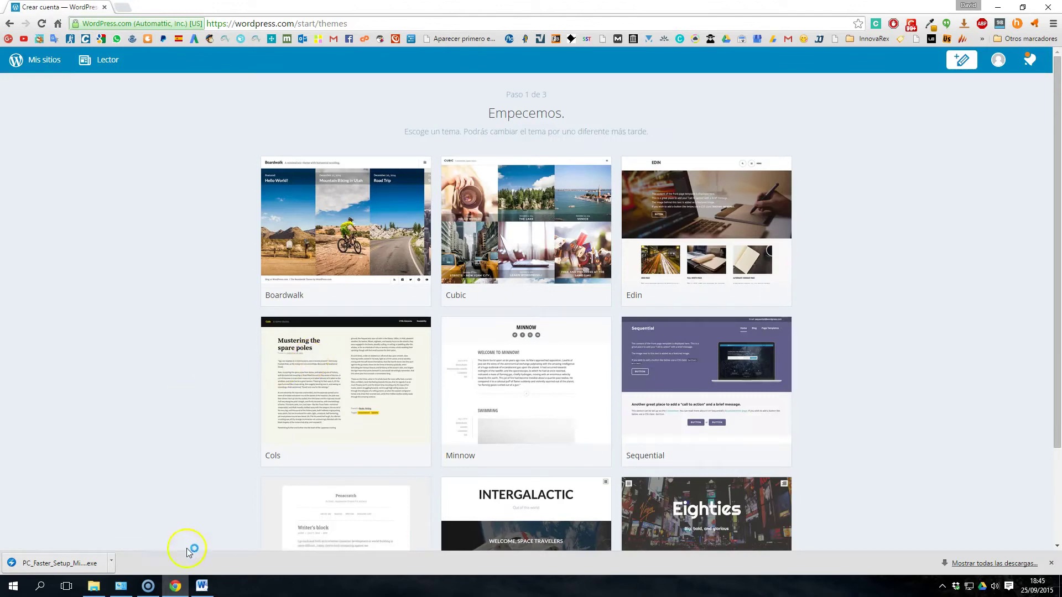
- Review the template and site-name points in the Word outline, and choose the Sequential theme for the new site in Chrome
left_click(202, 586)
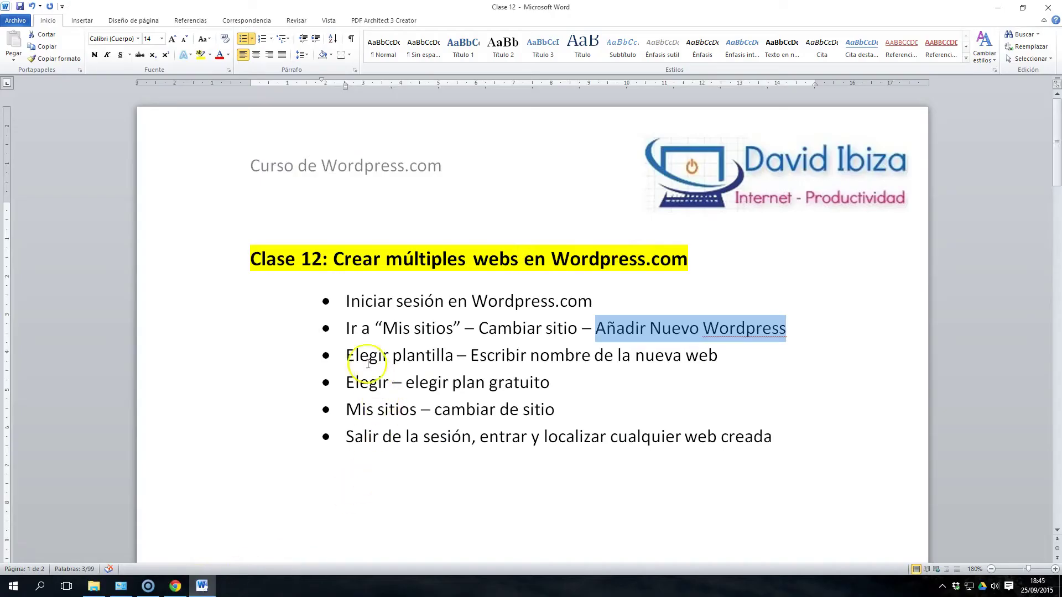
left_click_drag(348, 355, 427, 358)
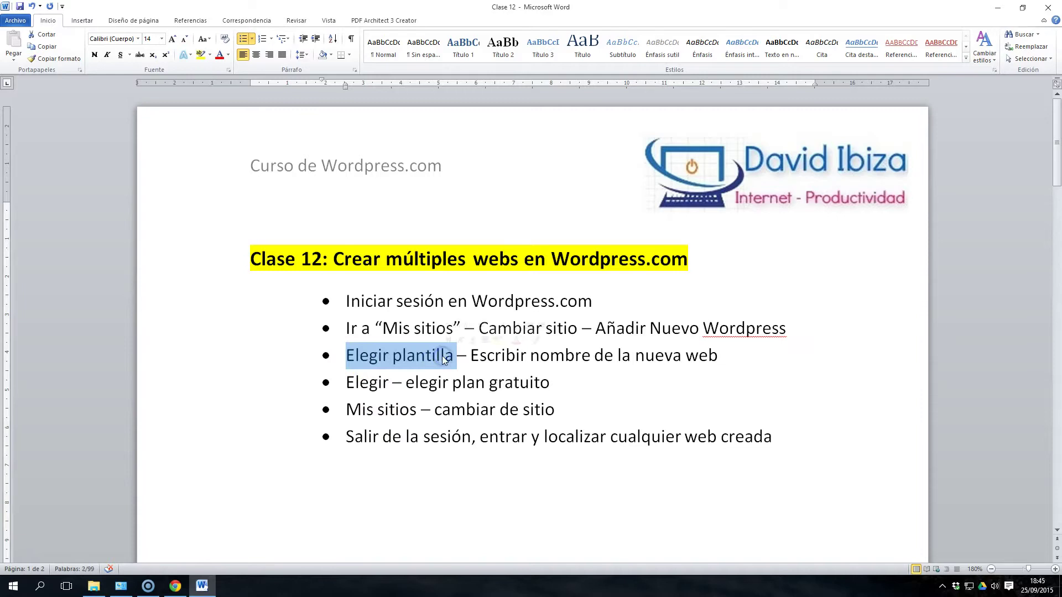
left_click_drag(471, 357, 708, 346)
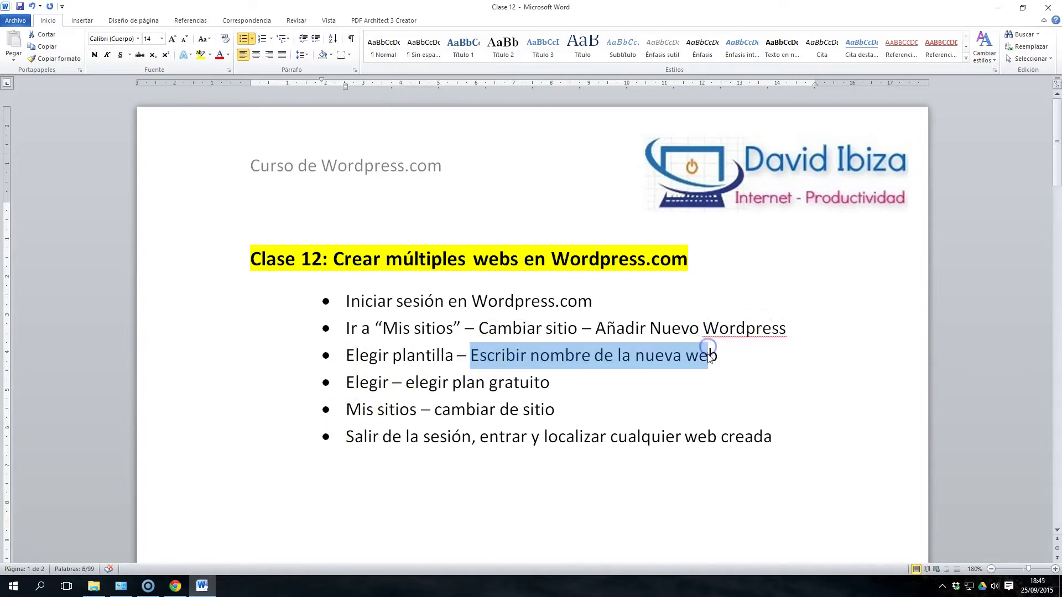
left_click(175, 586)
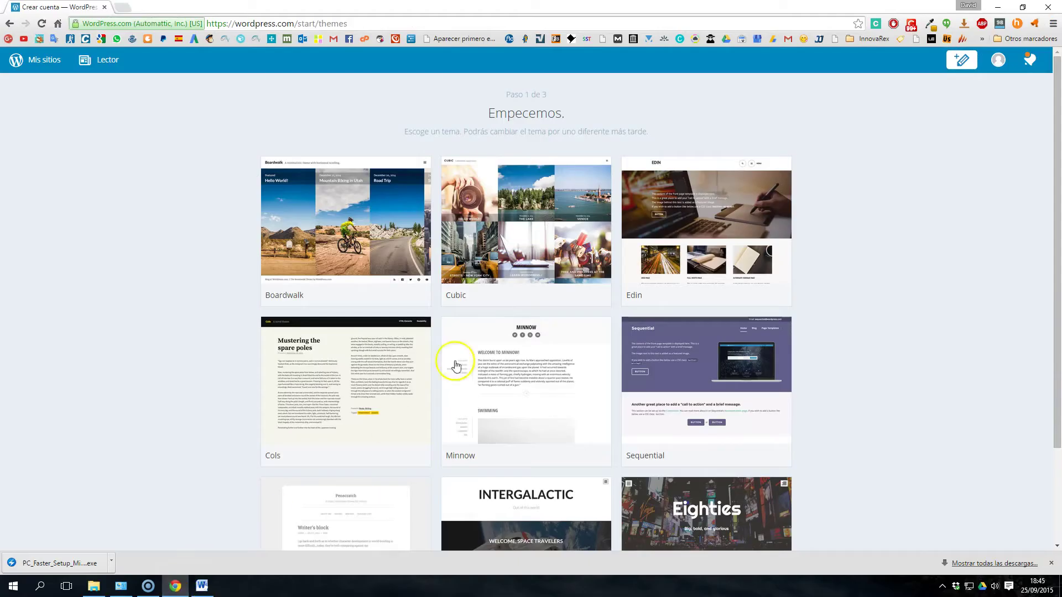
scroll(611, 308, "down", 2)
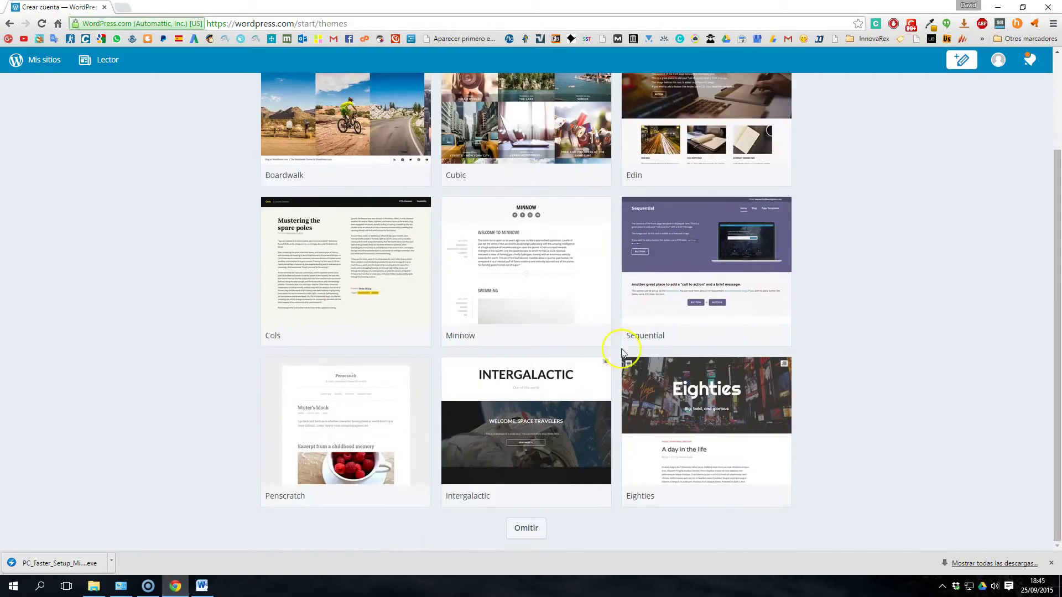
scroll(621, 379, "up", 2)
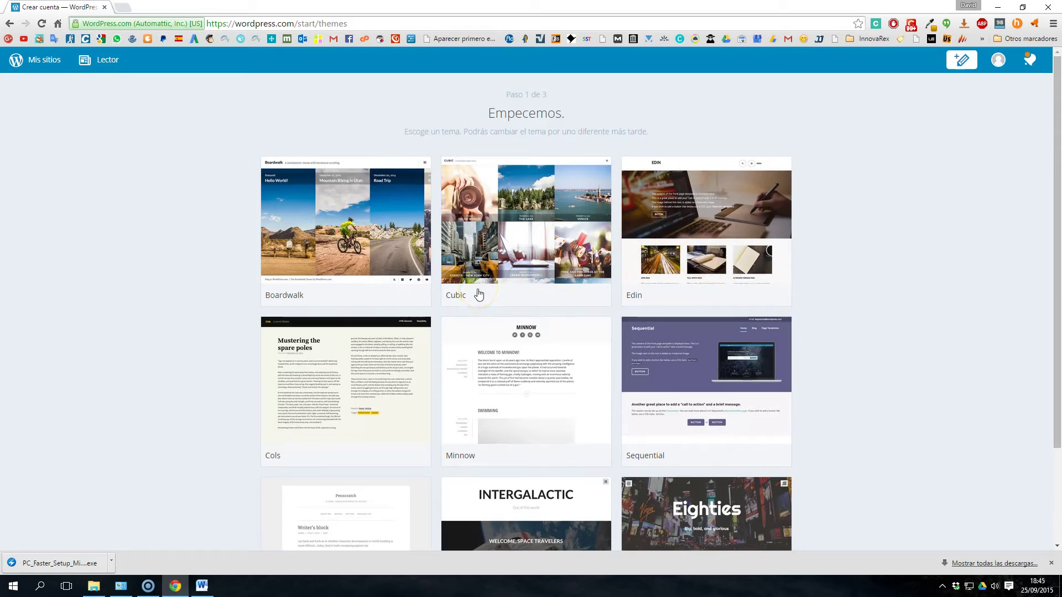
scroll(718, 373, "down", 1)
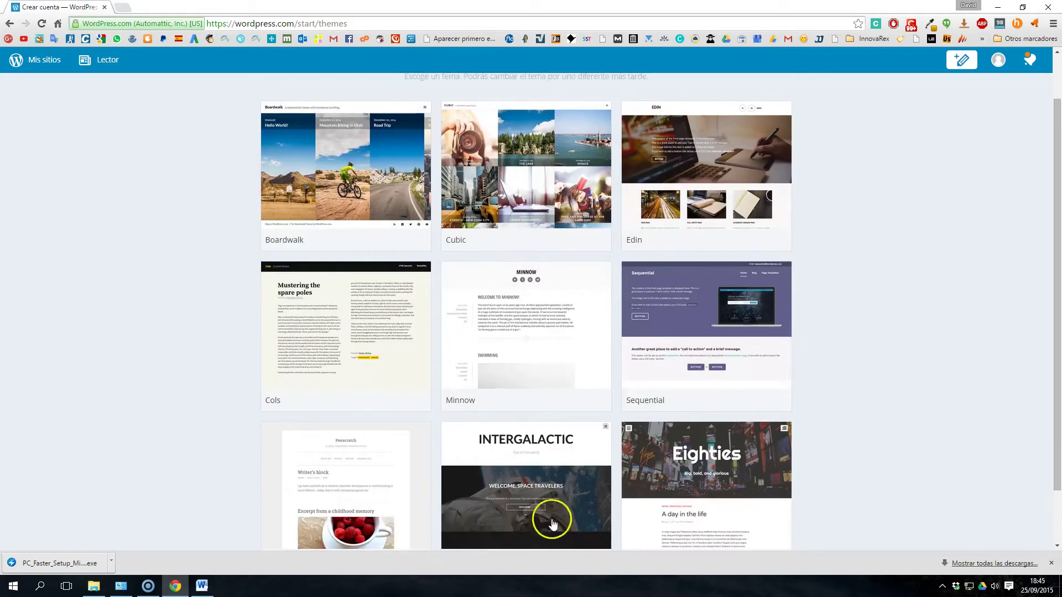
left_click(695, 291)
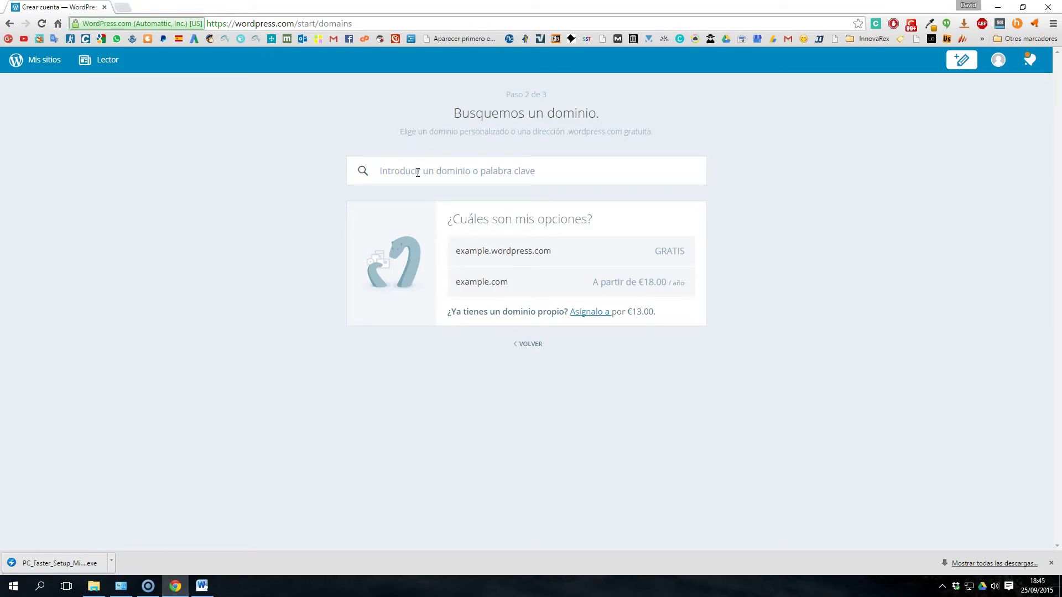
- Search for the domain Ibiza200 and create the site with the free address ibiza200.wordpress.com and the free plan
type("Ibiza")
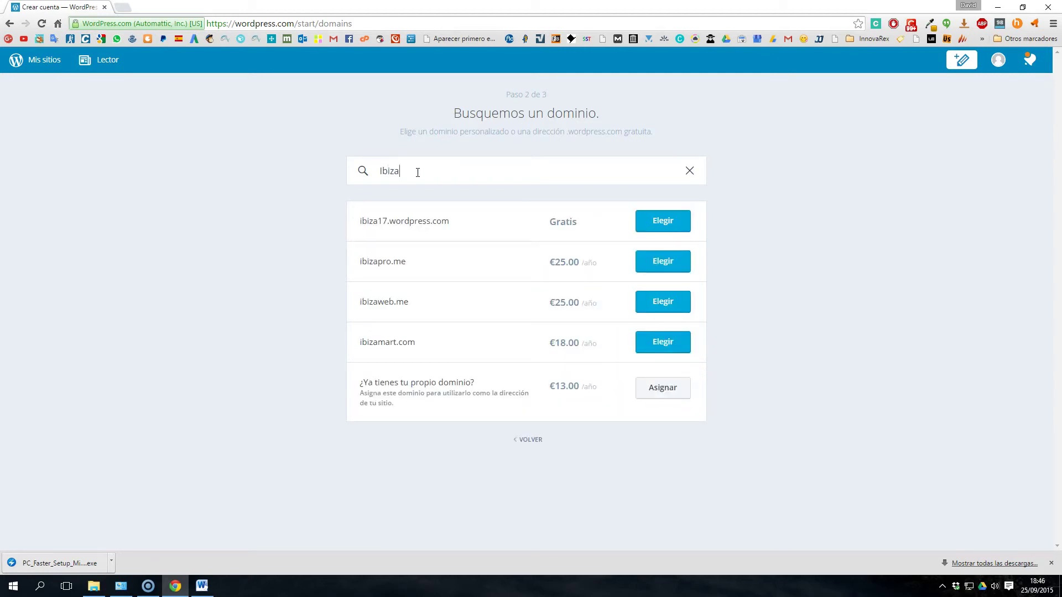
type("200")
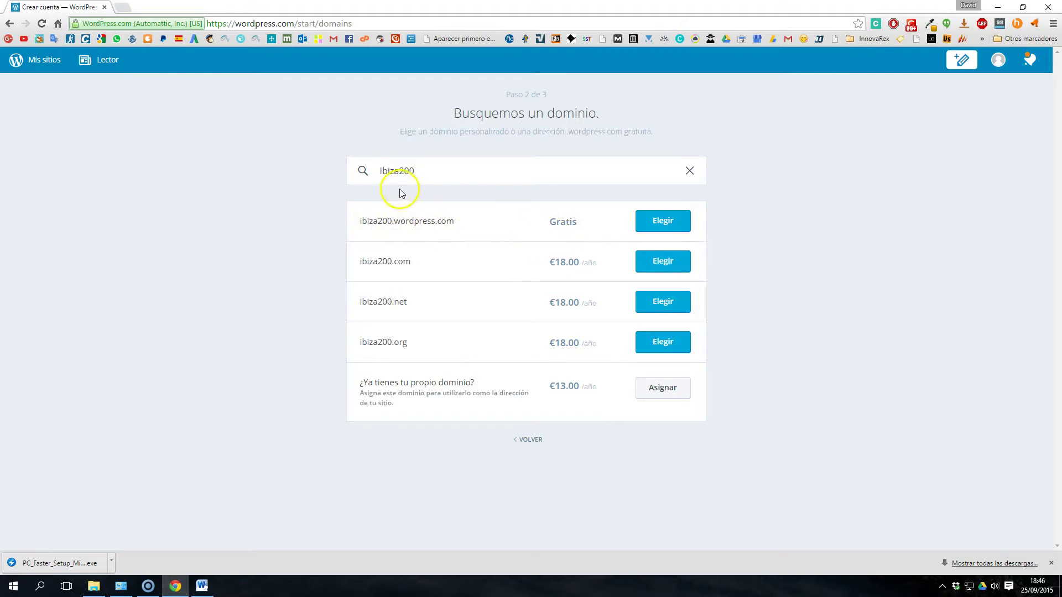
key("BackSpace")
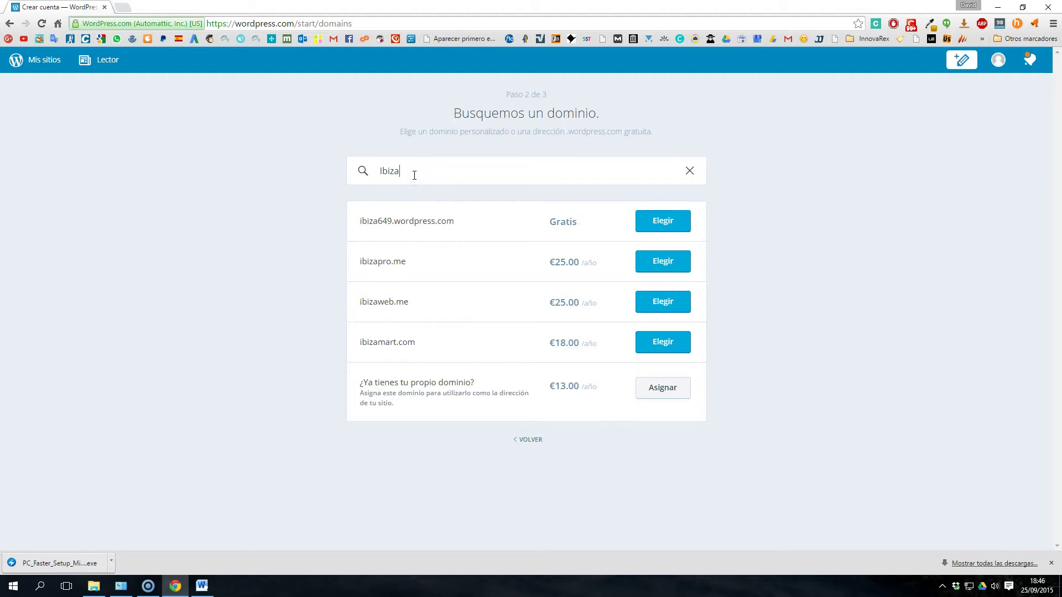
type("200")
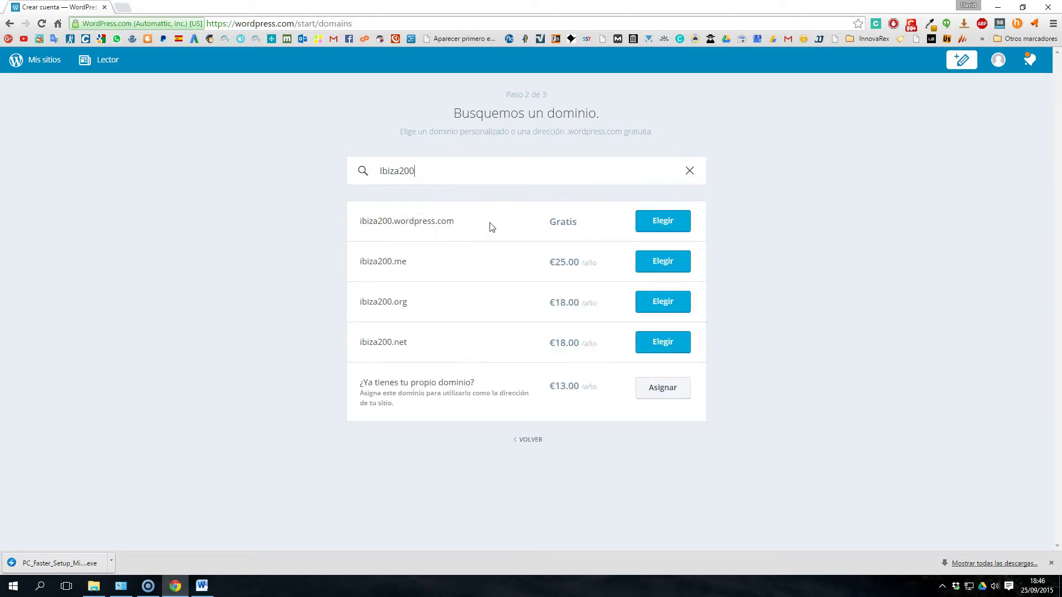
left_click(663, 222)
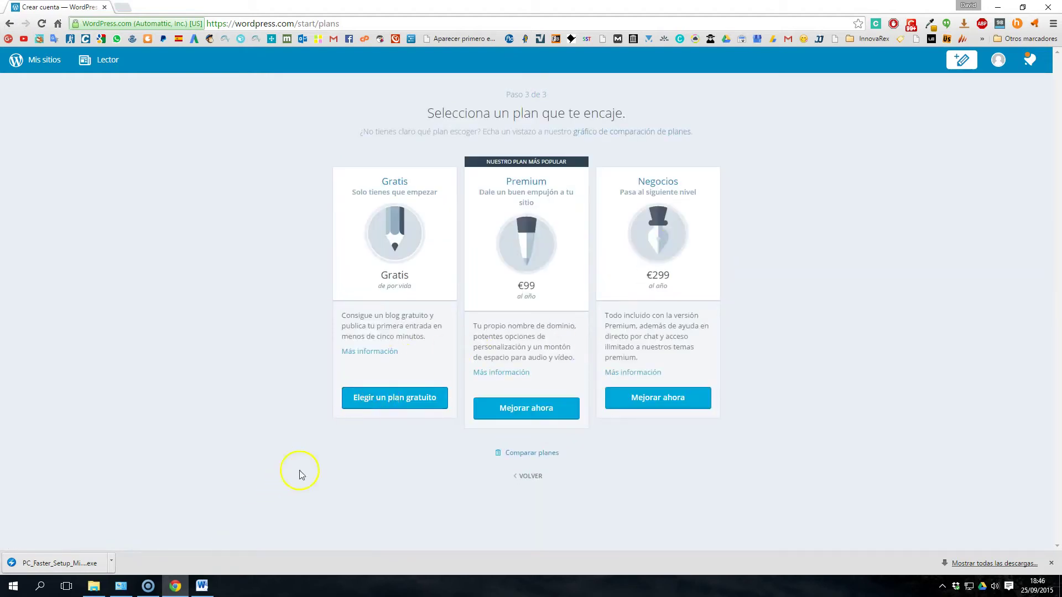
left_click(383, 408)
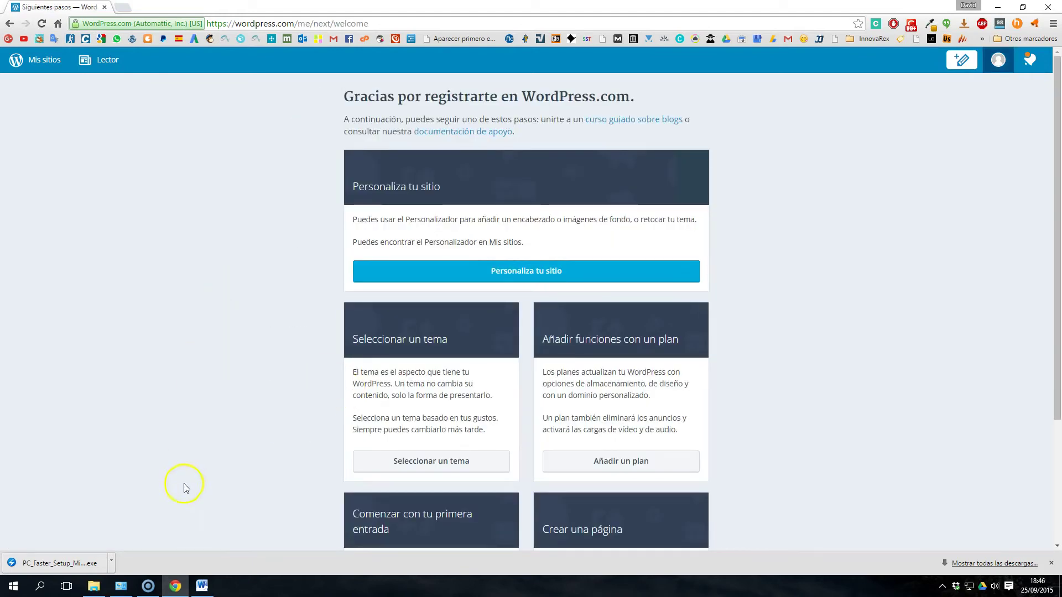
- Check the "Mis sitios – cambiar de sitio" point in the Word outline, and switch to the ibiza200 site on WordPress.com in Chrome
left_click(202, 586)
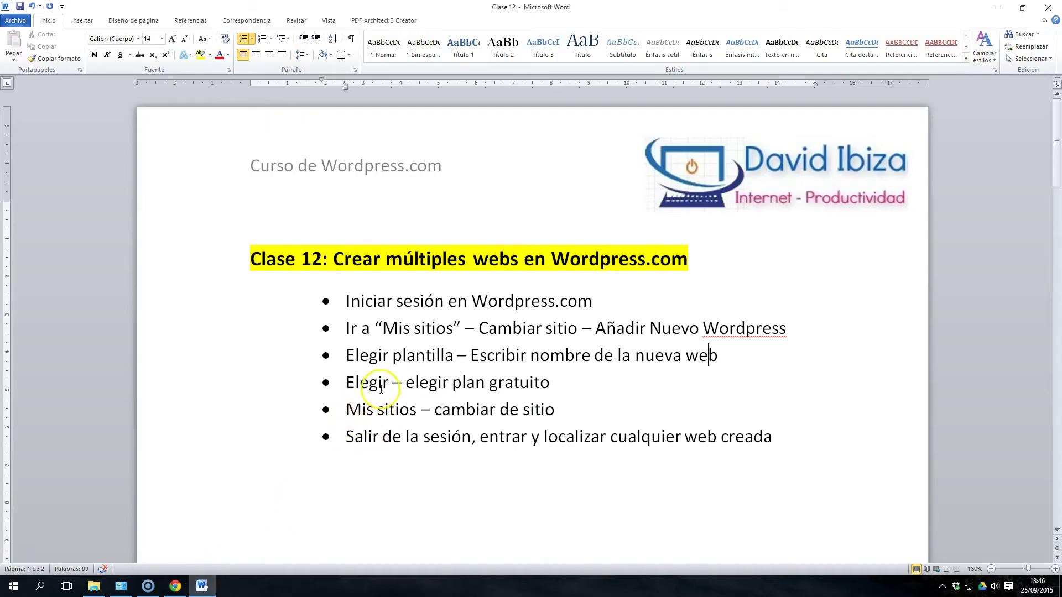
left_click_drag(348, 409, 409, 416)
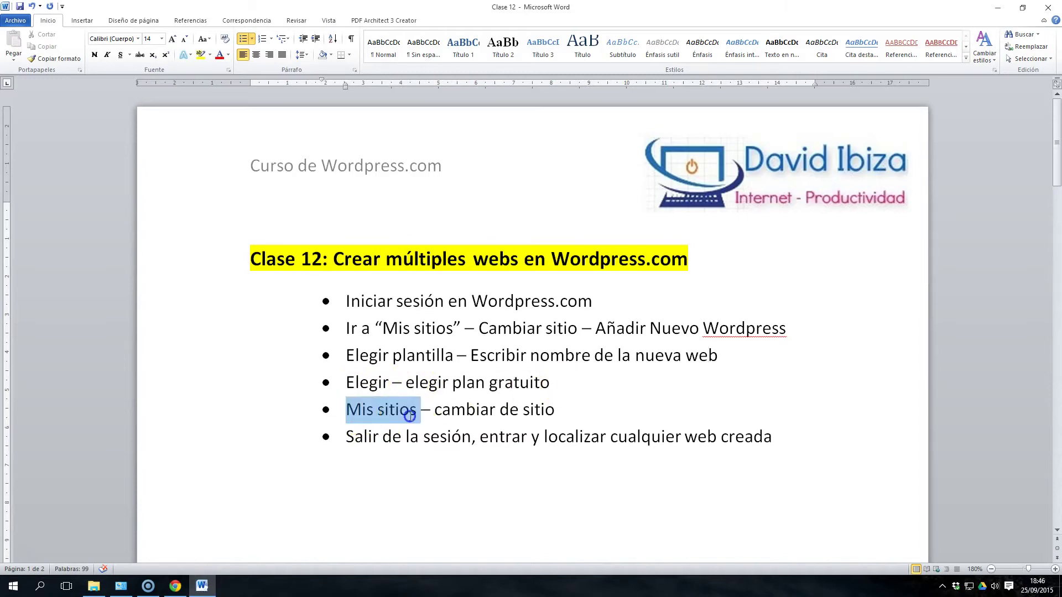
left_click(176, 588)
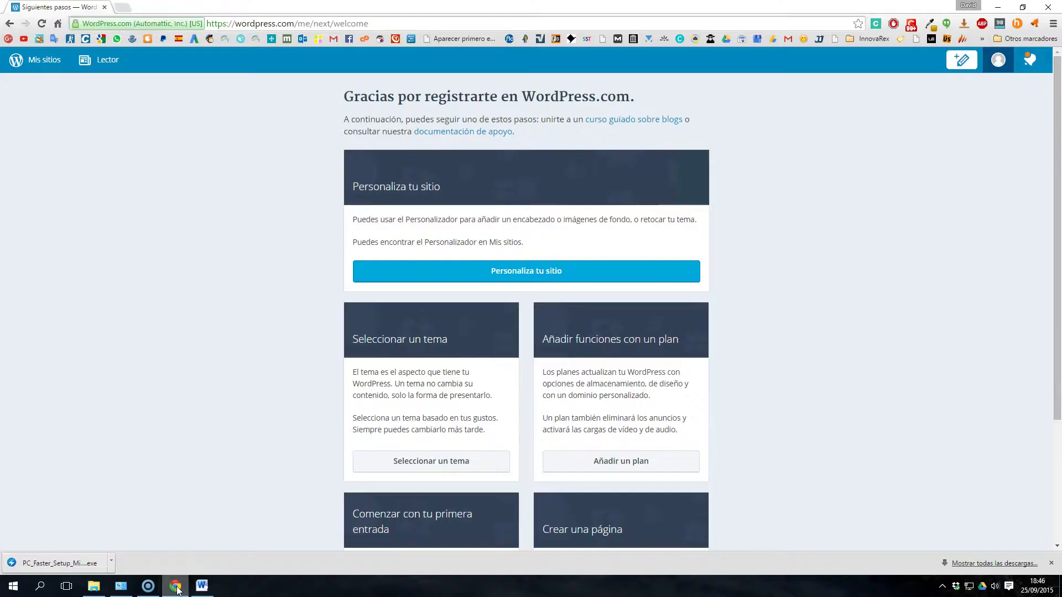
left_click(40, 62)
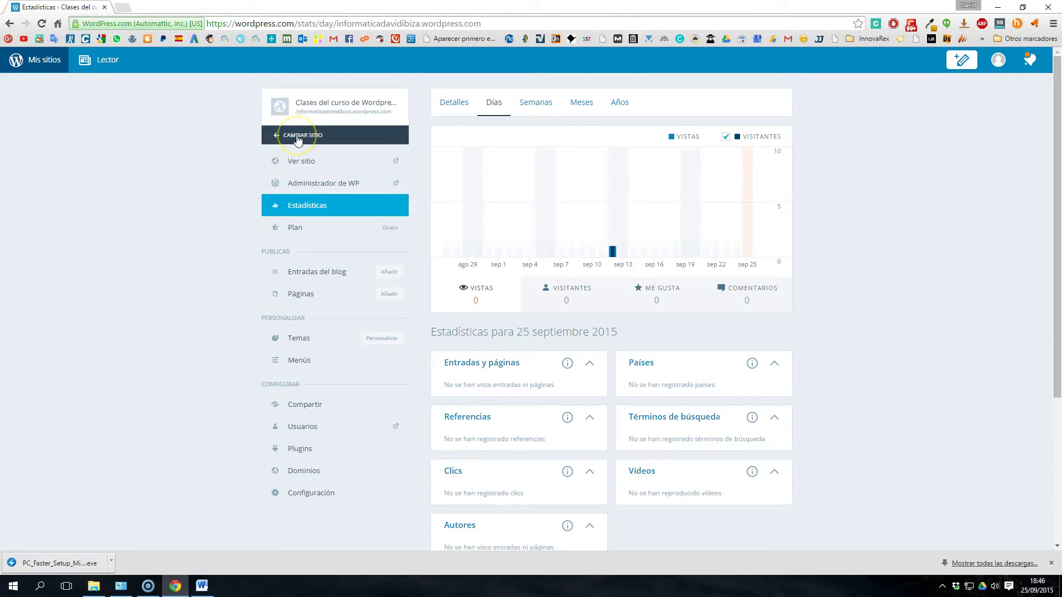
left_click(298, 140)
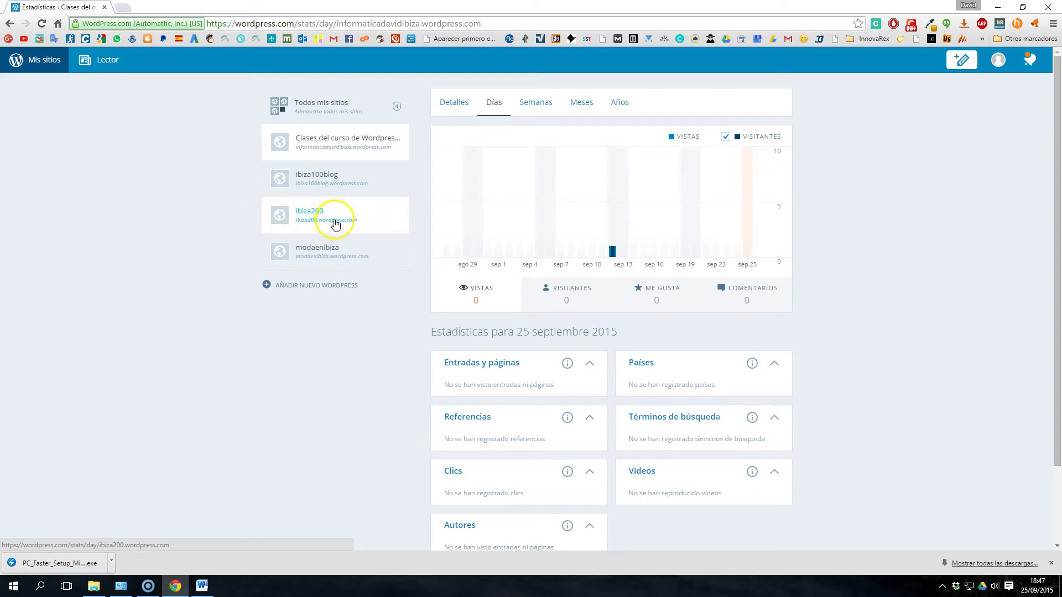
left_click(303, 219)
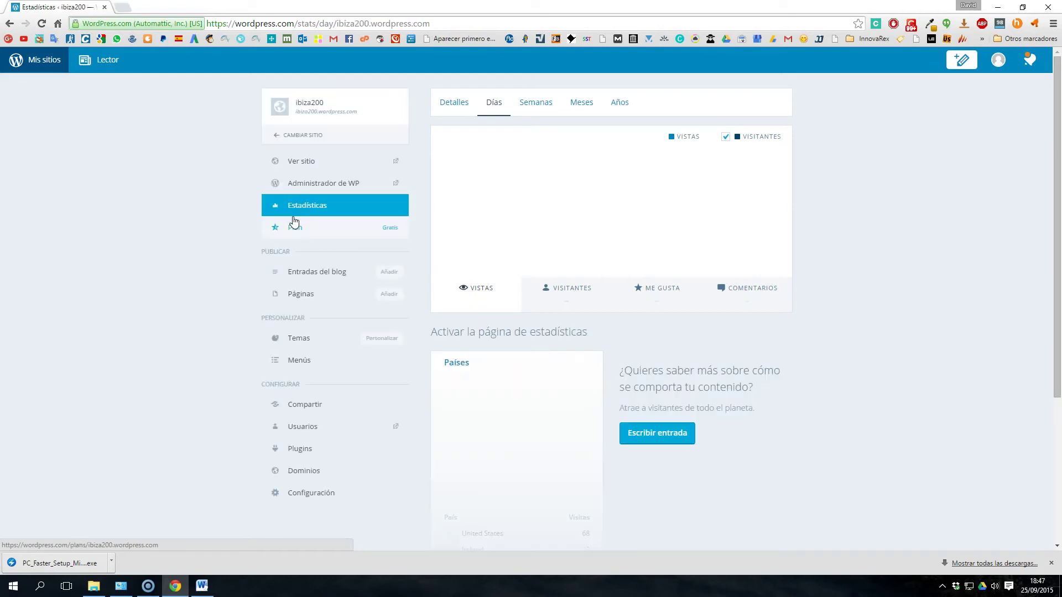
- Open the public page of the ibiza200 site in a new browser tab
left_click(301, 162)
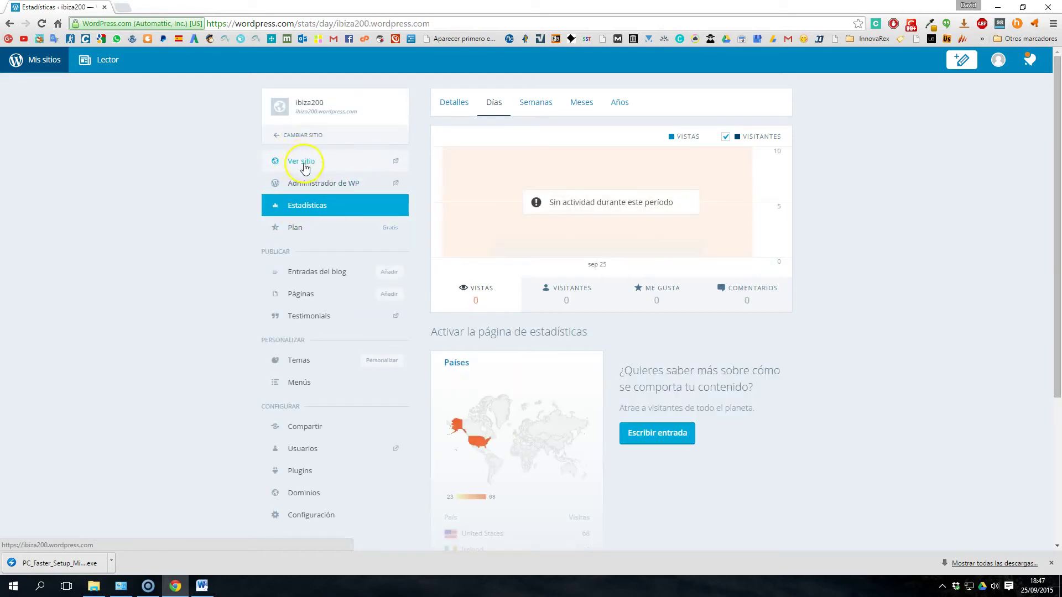
right_click(301, 164)
left_click(312, 171)
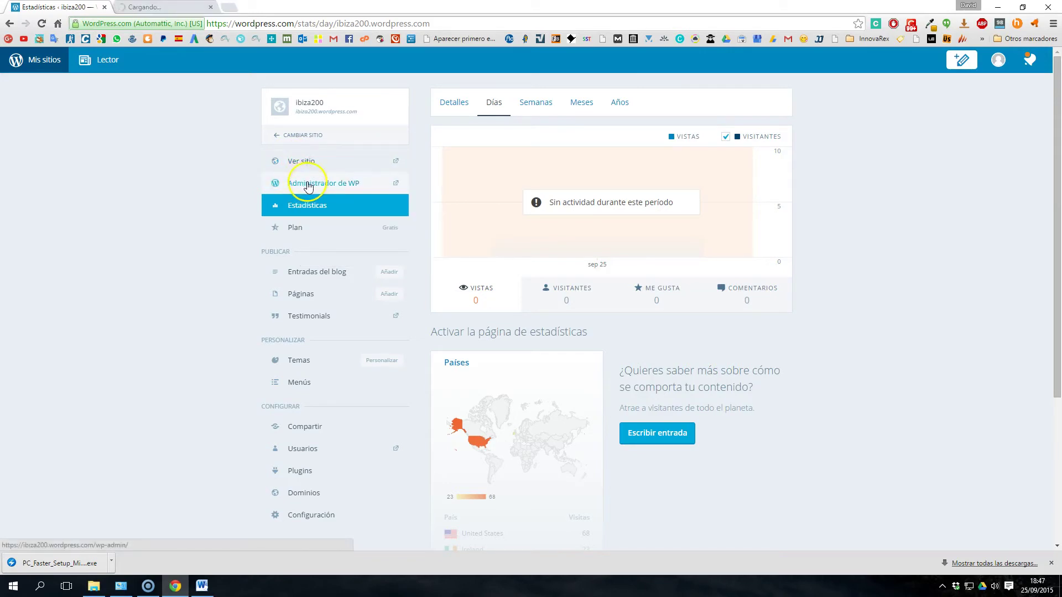
- Open the WP administrator of ibiza200 in a new browser tab and place that tab before the public page's tab
right_click(306, 183)
left_click(321, 190)
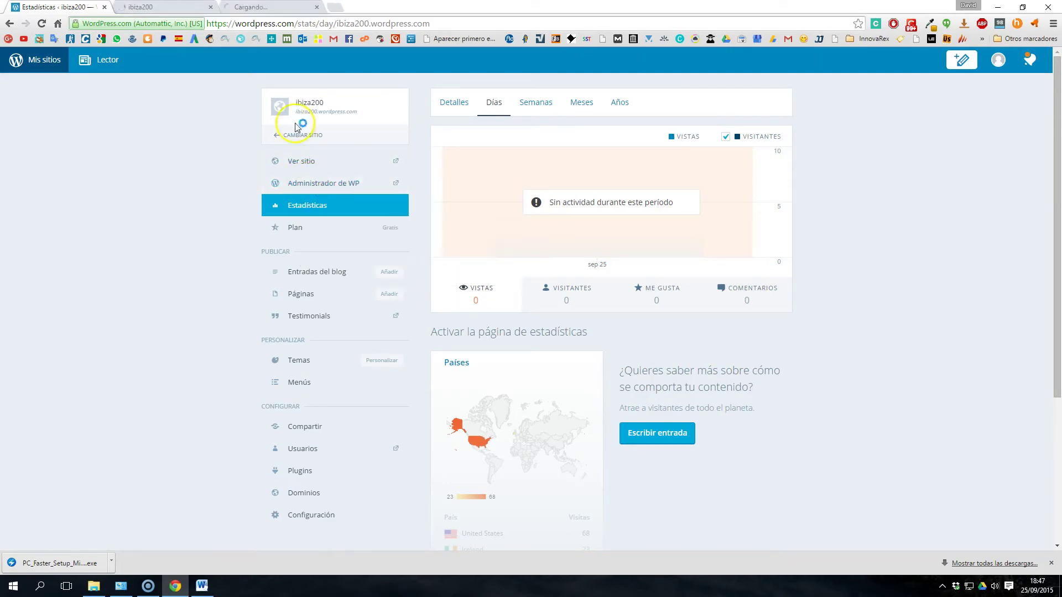
left_click_drag(281, 7, 185, 12)
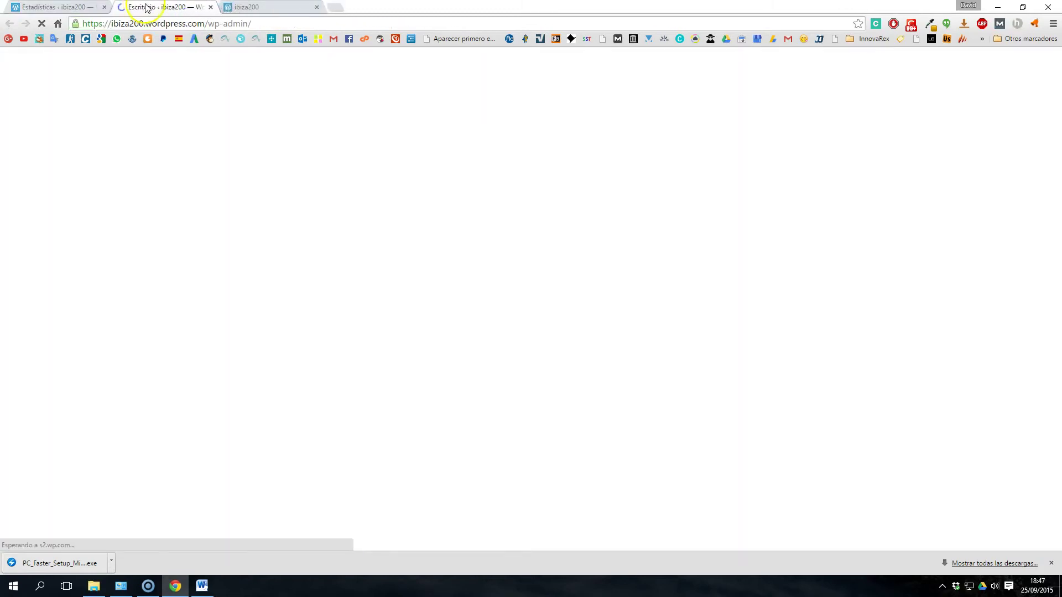
- Look over the public page of ibiza200 from its header down to the footer
left_click(253, 8)
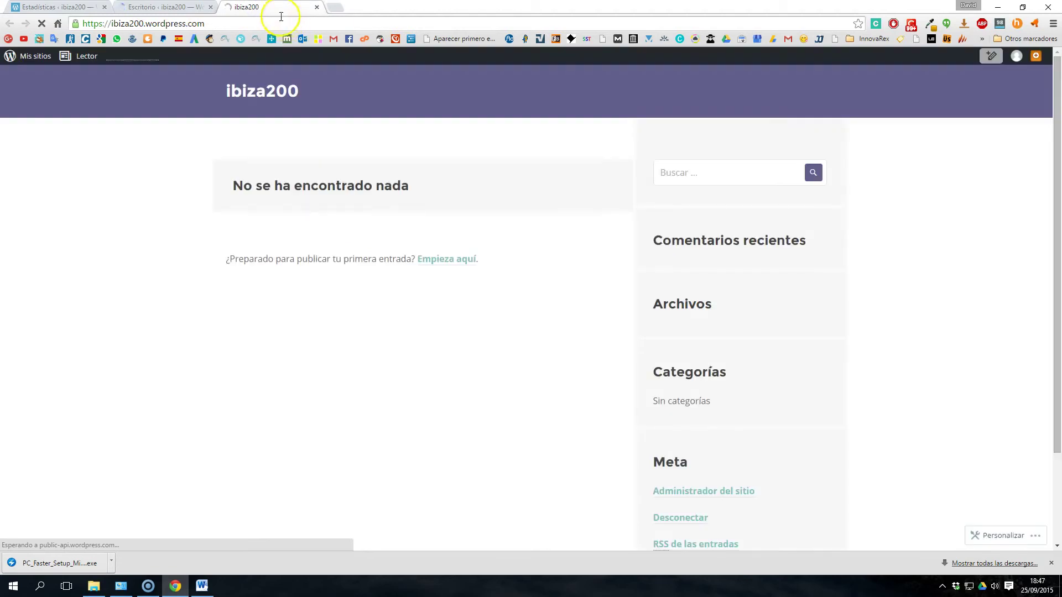
scroll(711, 304, "down", 2)
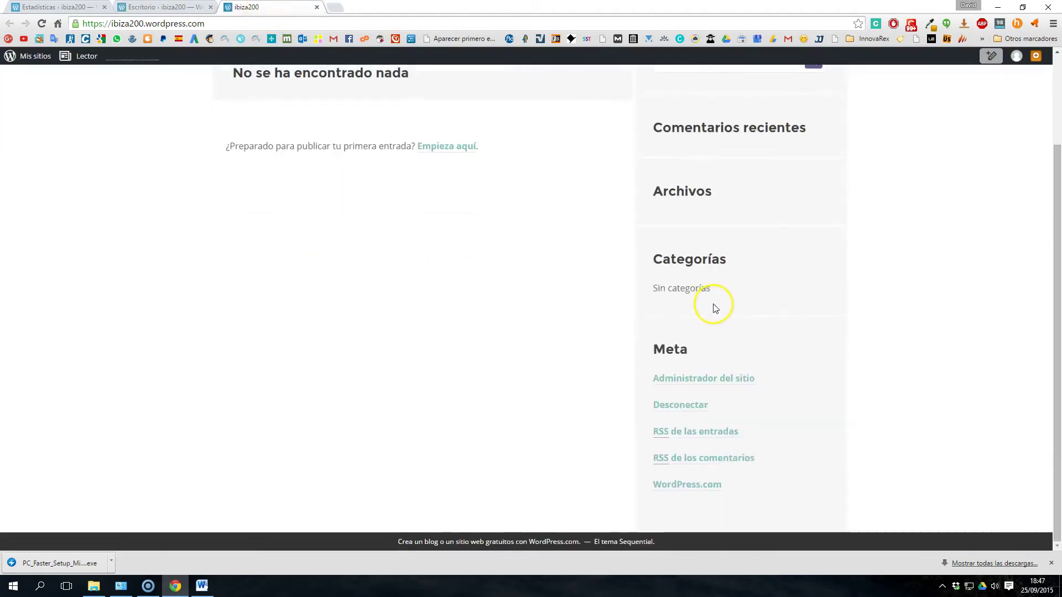
scroll(712, 306, "up", 2)
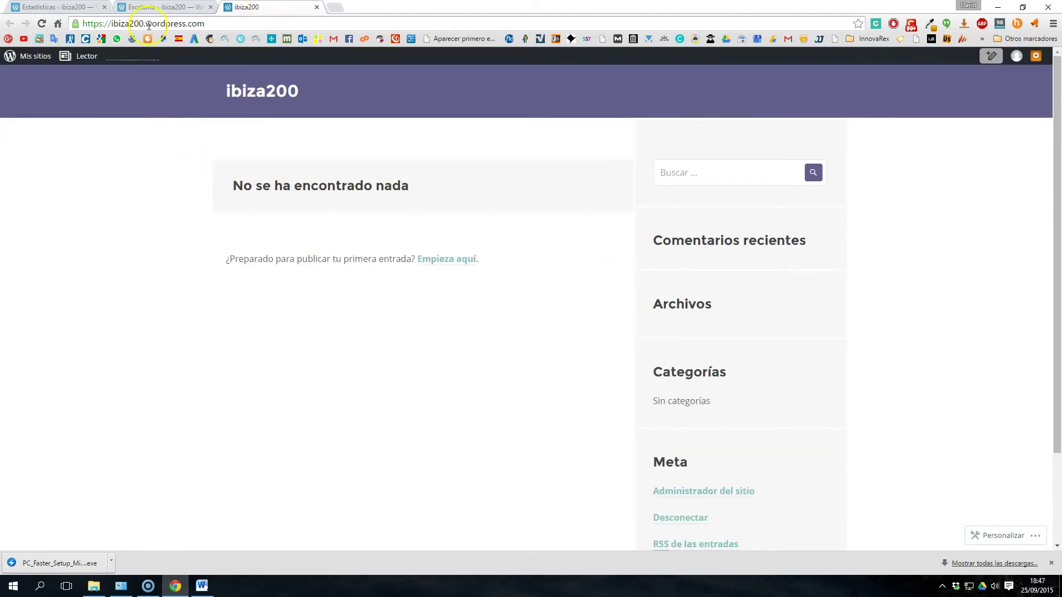
- Examine the ibiza200 administration dashboard and the options under Apariencia
left_click(152, 7)
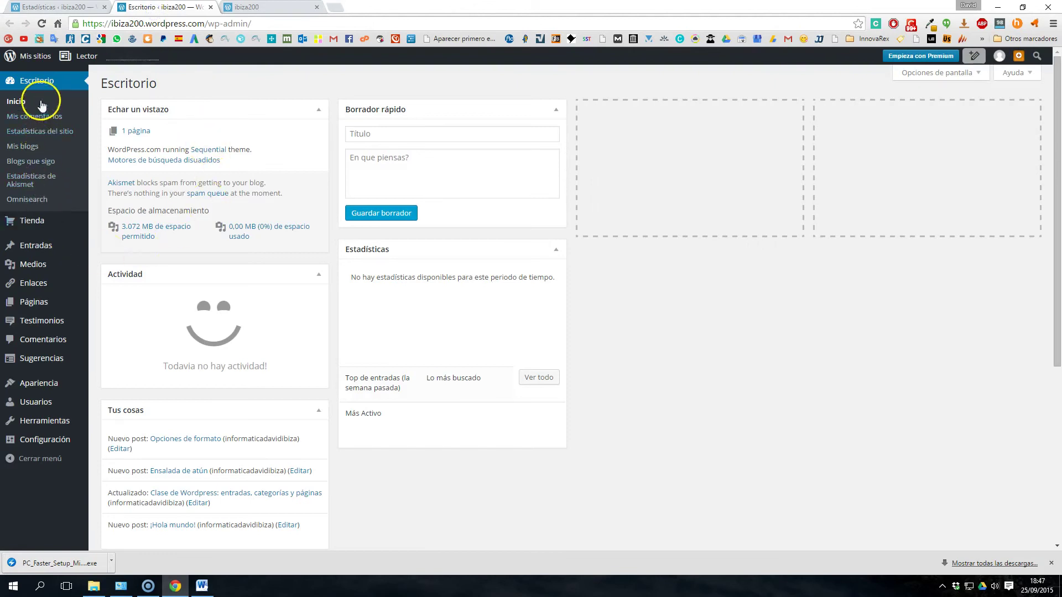
left_click(32, 393)
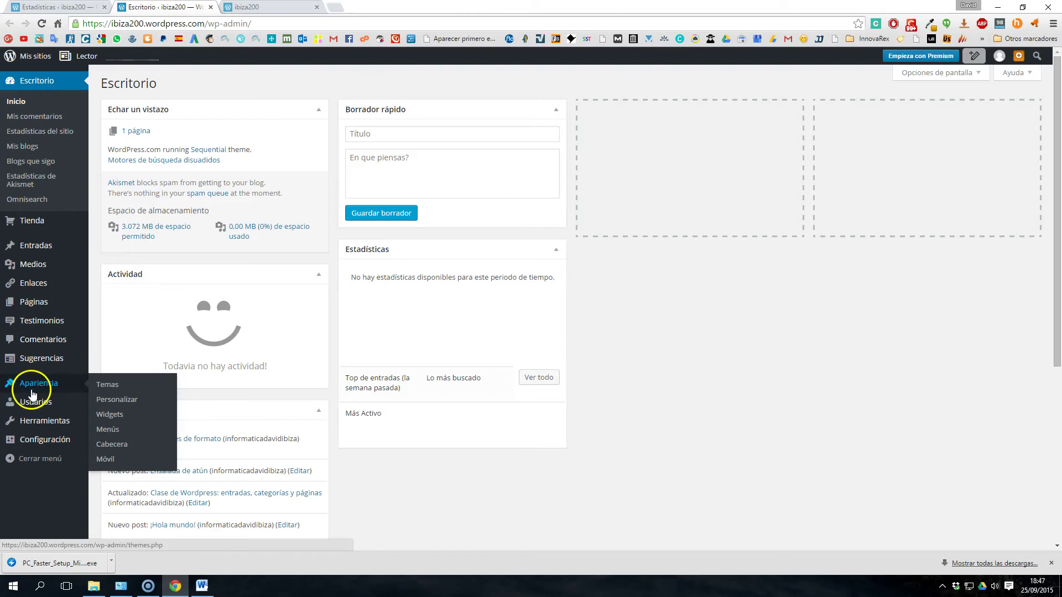
mouse_move(38, 304)
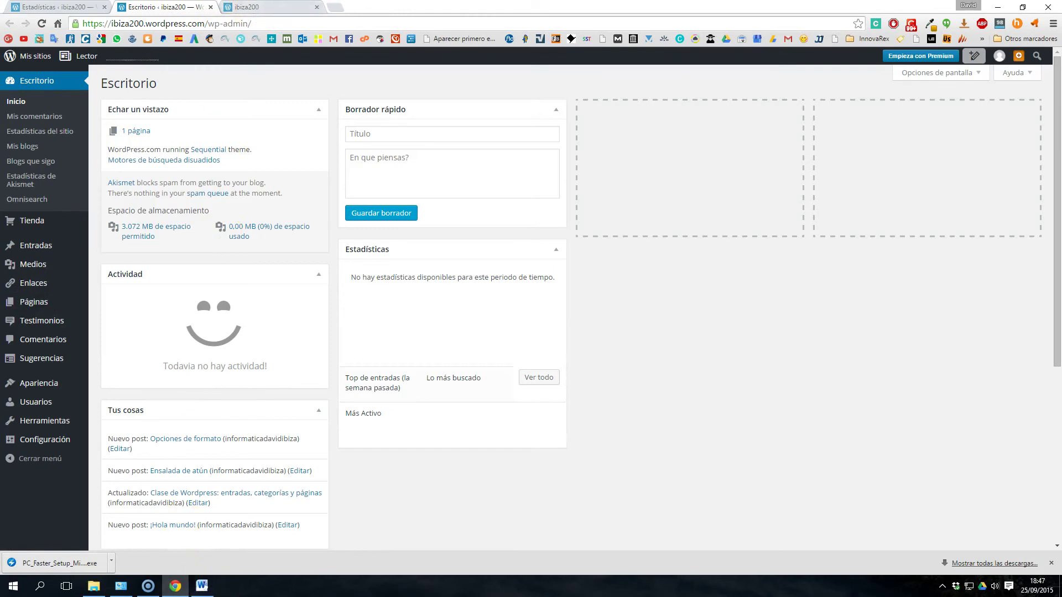
- Switch to the Word outline and review the point "Salir de la sesión, entrar y localizar cualquier web creada"
left_click(201, 586)
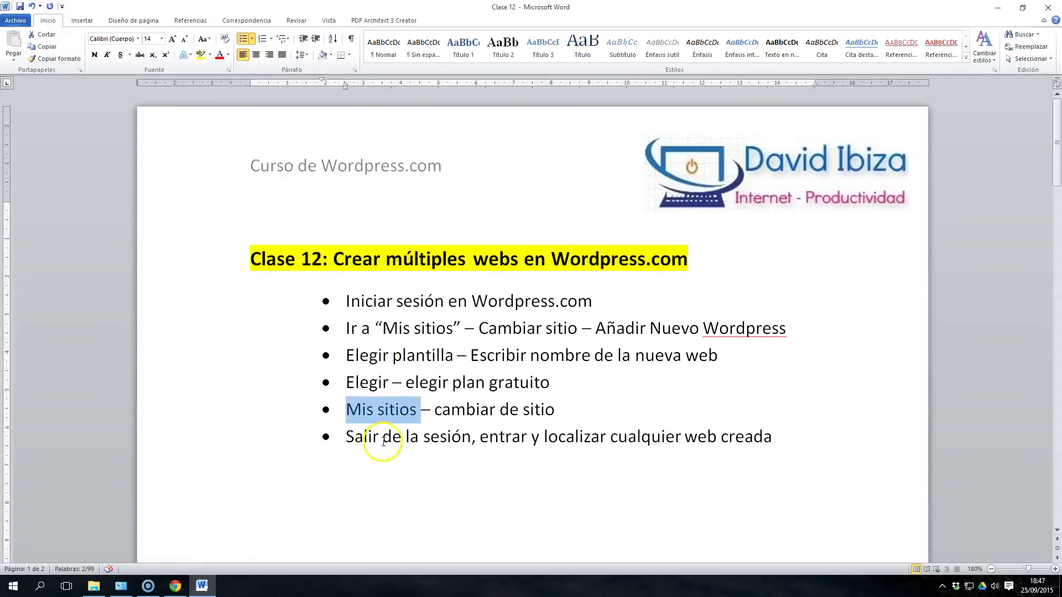
left_click(359, 437)
left_click_drag(344, 441, 510, 446)
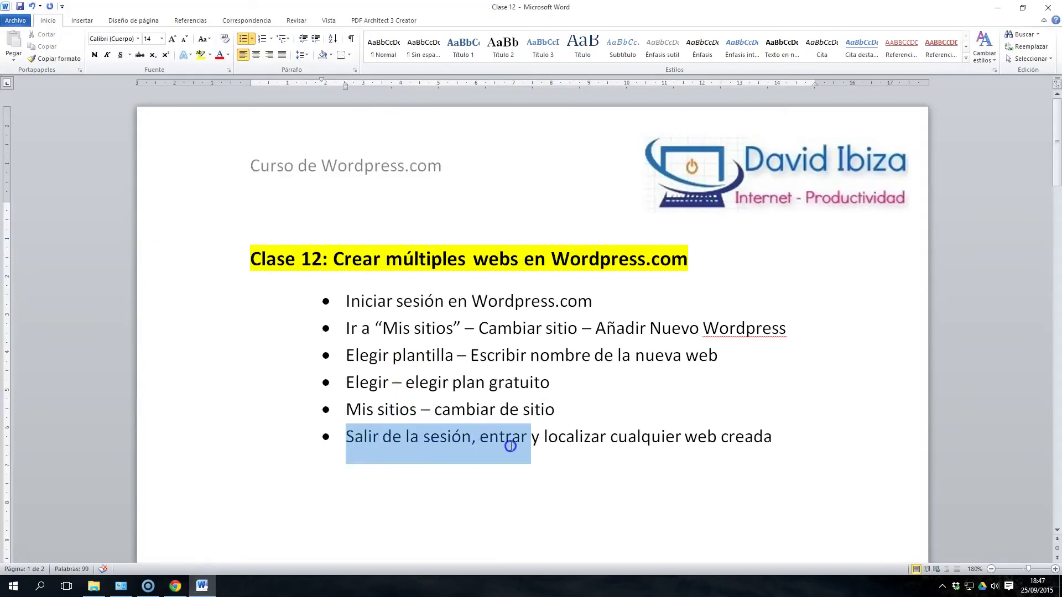
left_click(559, 465)
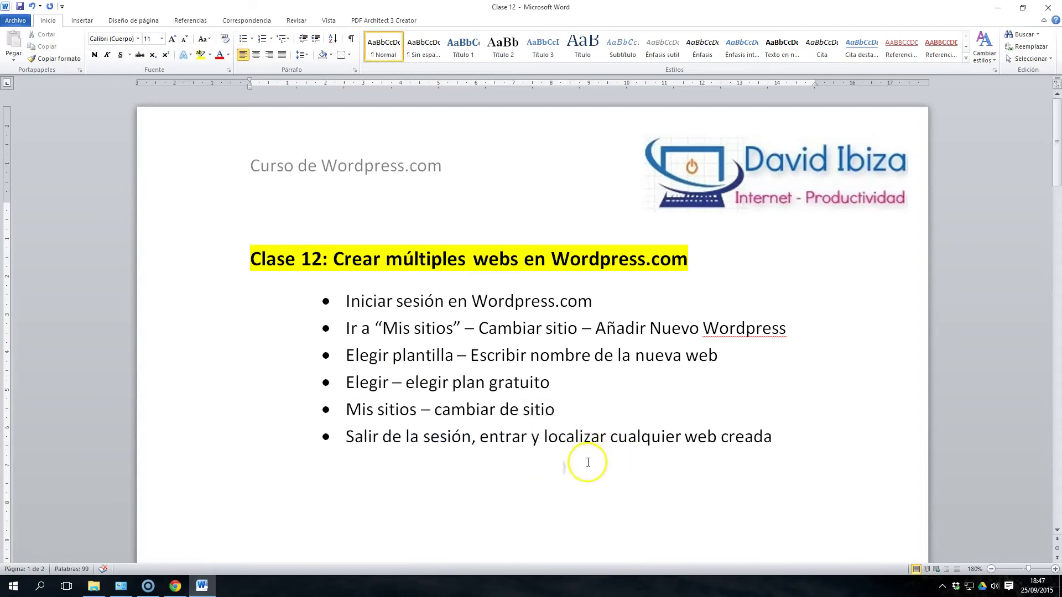
- Switch to Chrome and sign out of the WordPress.com account from its profile page
left_click(175, 586)
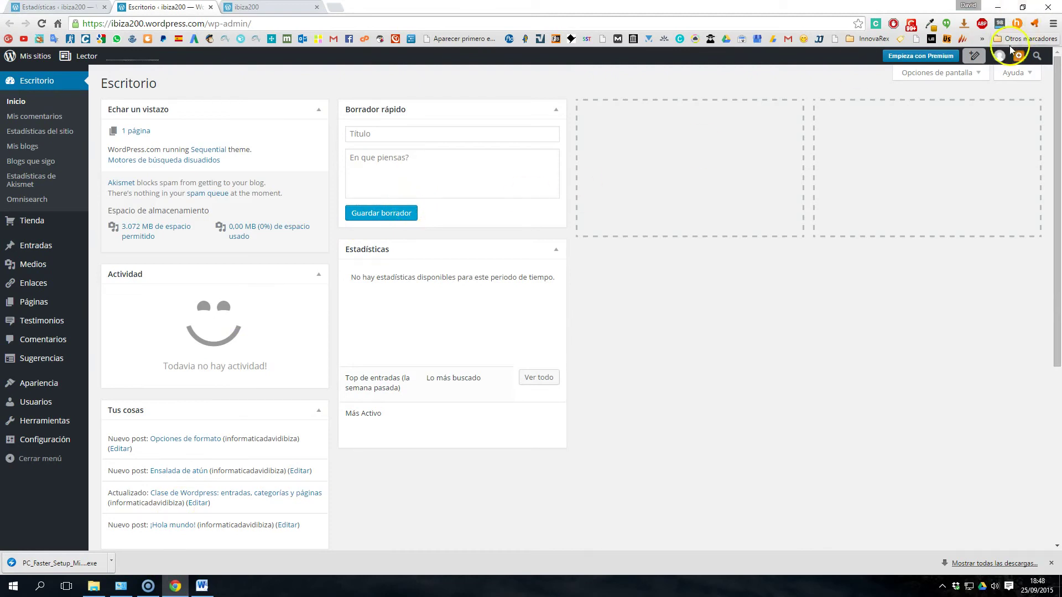
mouse_move(999, 56)
left_click(943, 260)
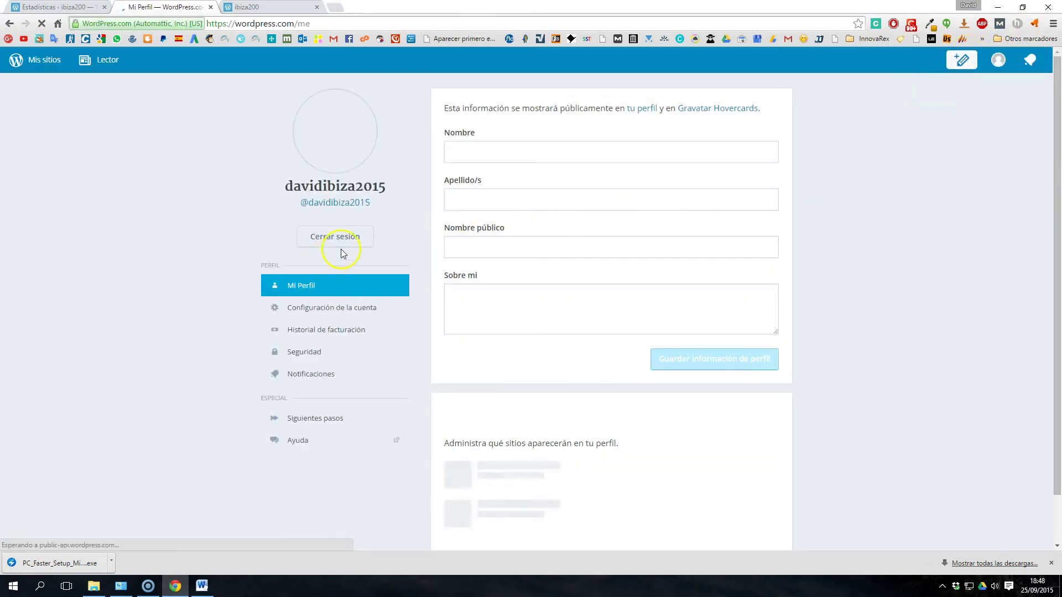
left_click(340, 241)
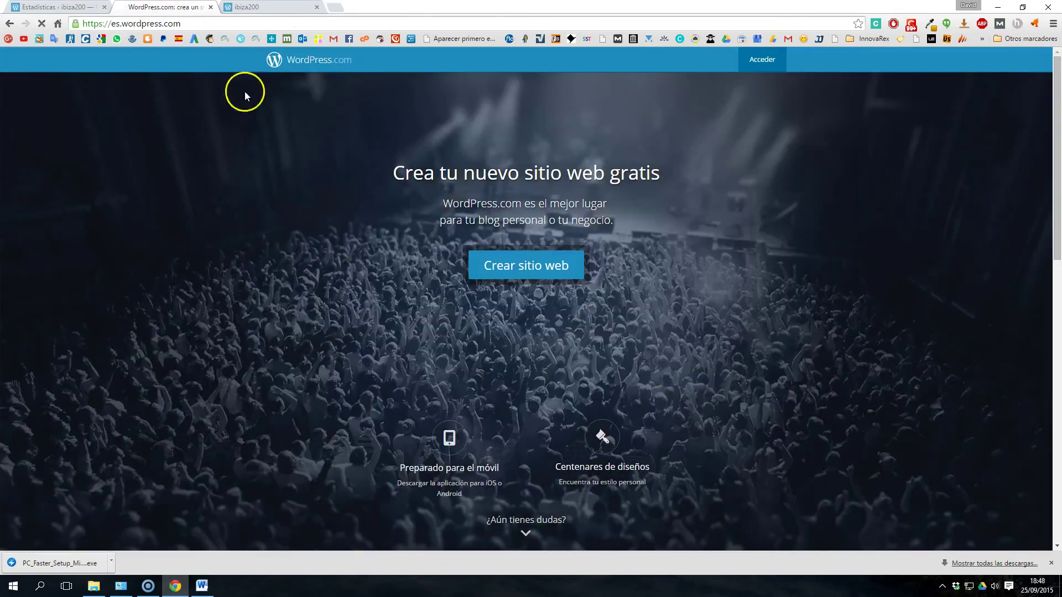
- Go to wordpress.com from a blank start page and sign back in with the saved account credentials
left_click(58, 24)
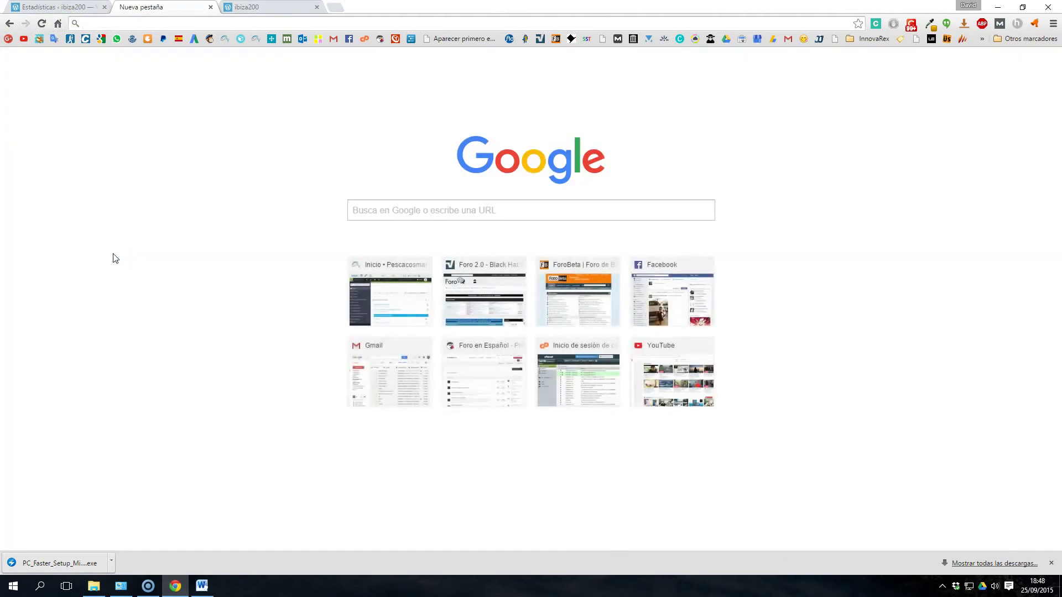
type("wordpress.com")
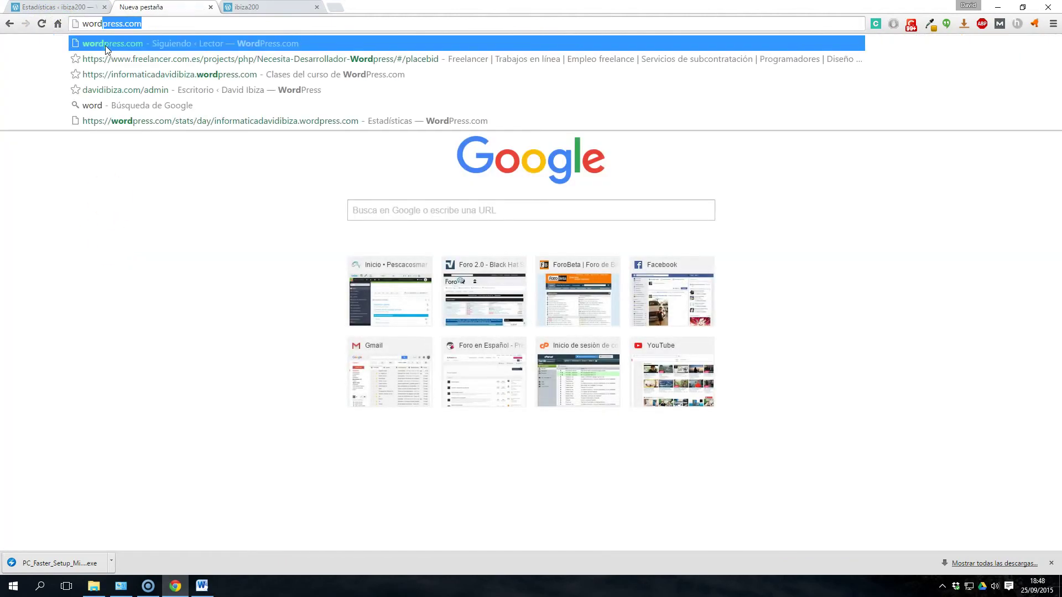
key("Return")
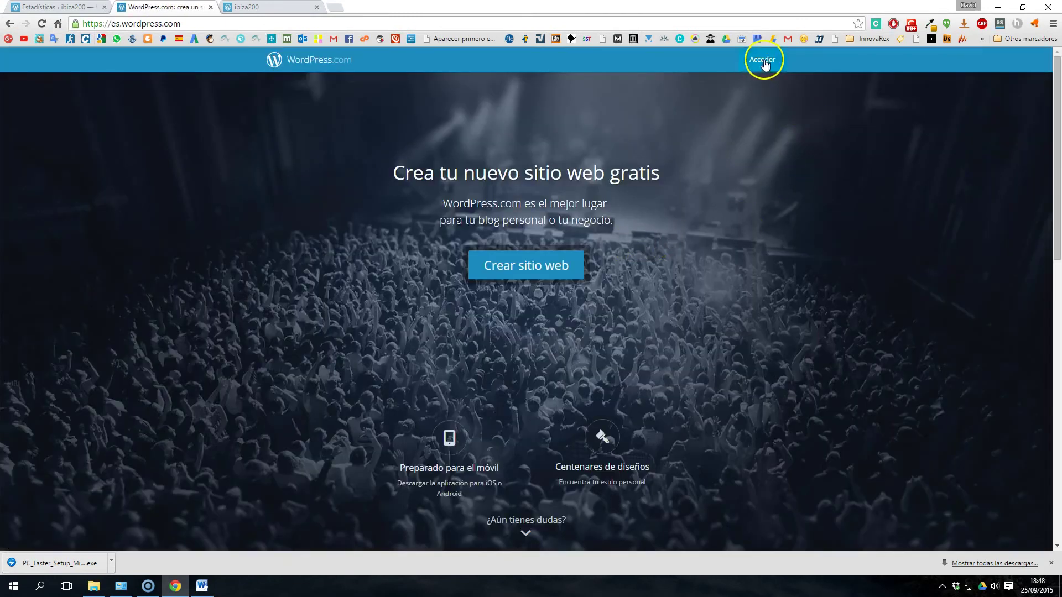
left_click(763, 61)
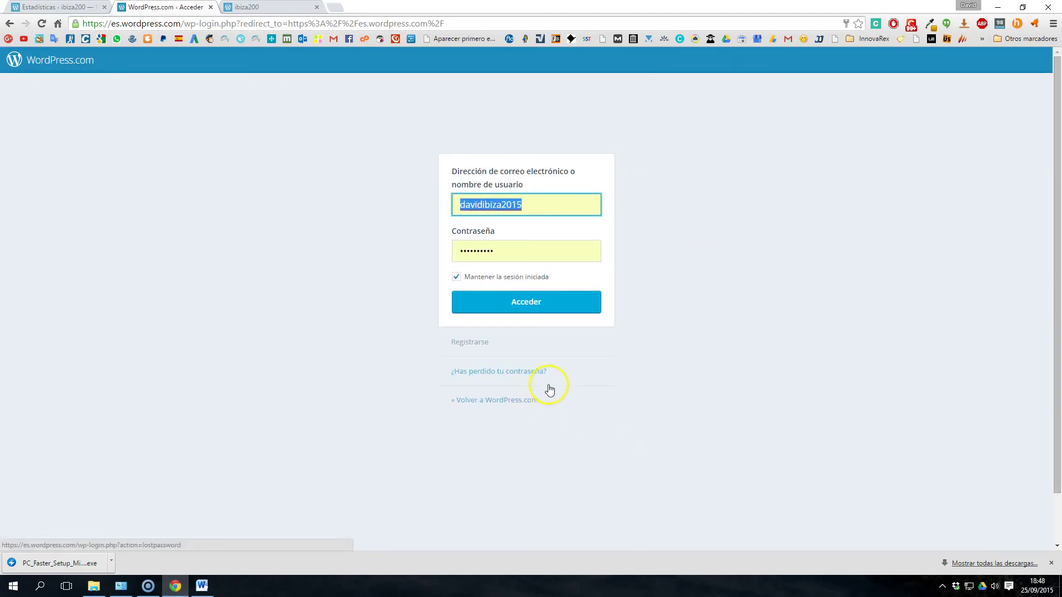
left_click(536, 305)
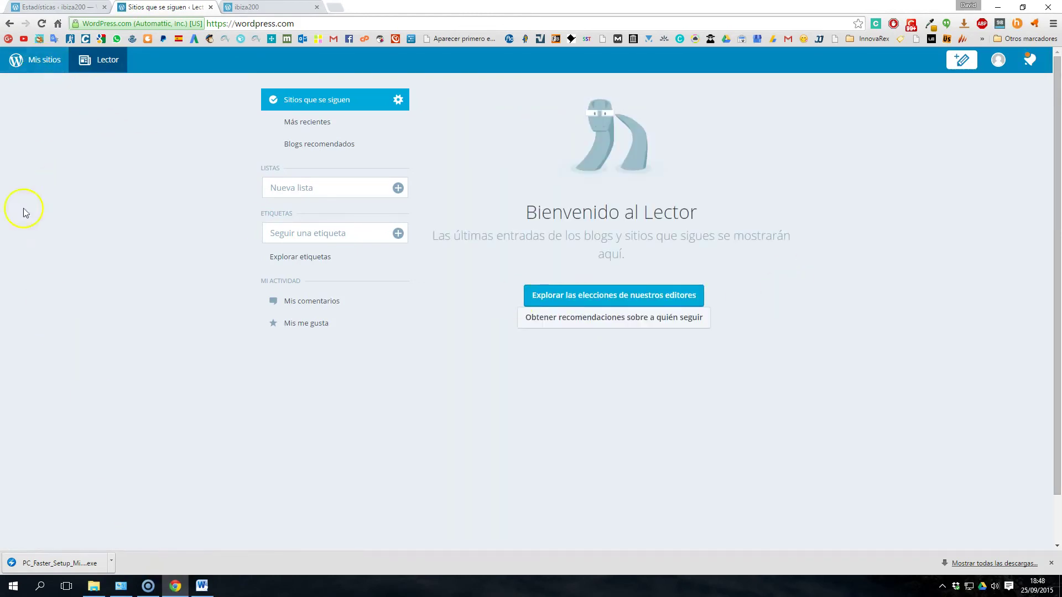
- Display the list of all the account's sites for switching, and return to the lesson outline in Word
left_click(38, 62)
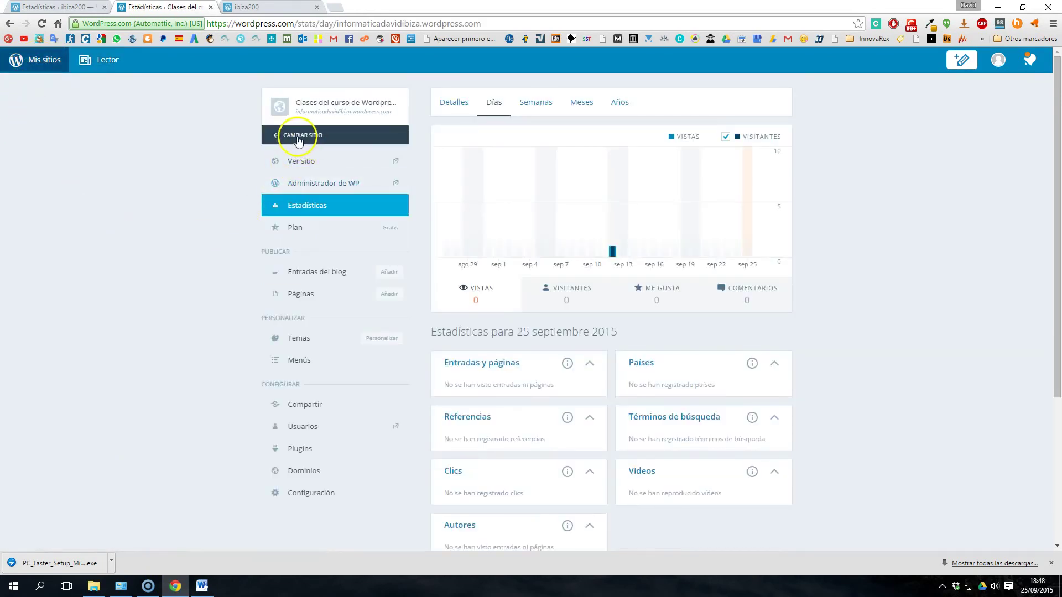
left_click(302, 138)
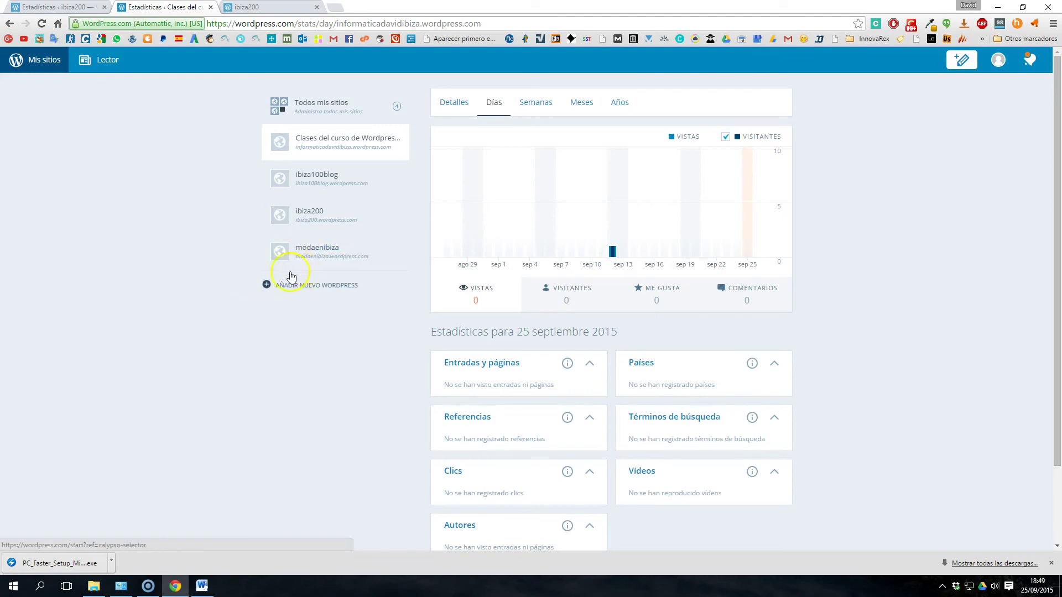
left_click(202, 585)
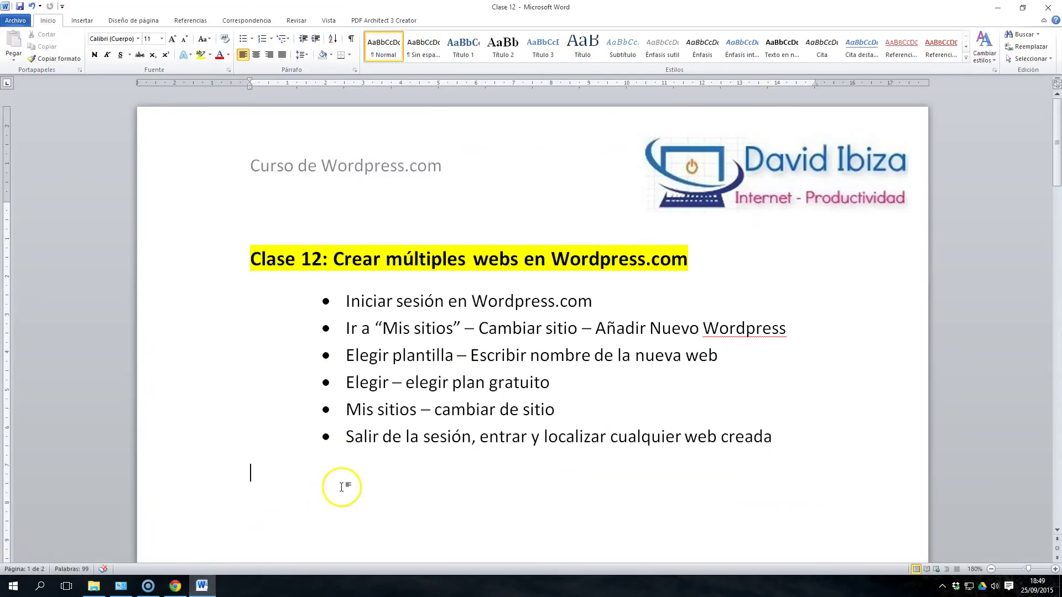